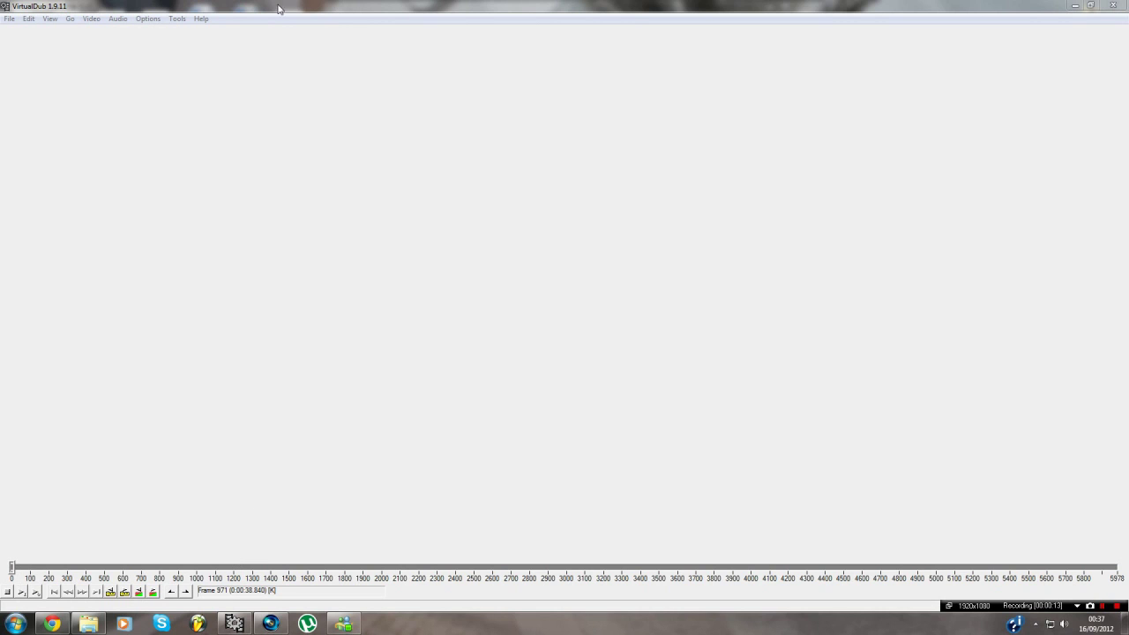
- Load BF3 Rush Gameplay.avi into VirtualDub through File > Open video file
{"action": "left_click", "coordinate": [10, 18]}
{"action": "left_click", "coordinate": [44, 32]}
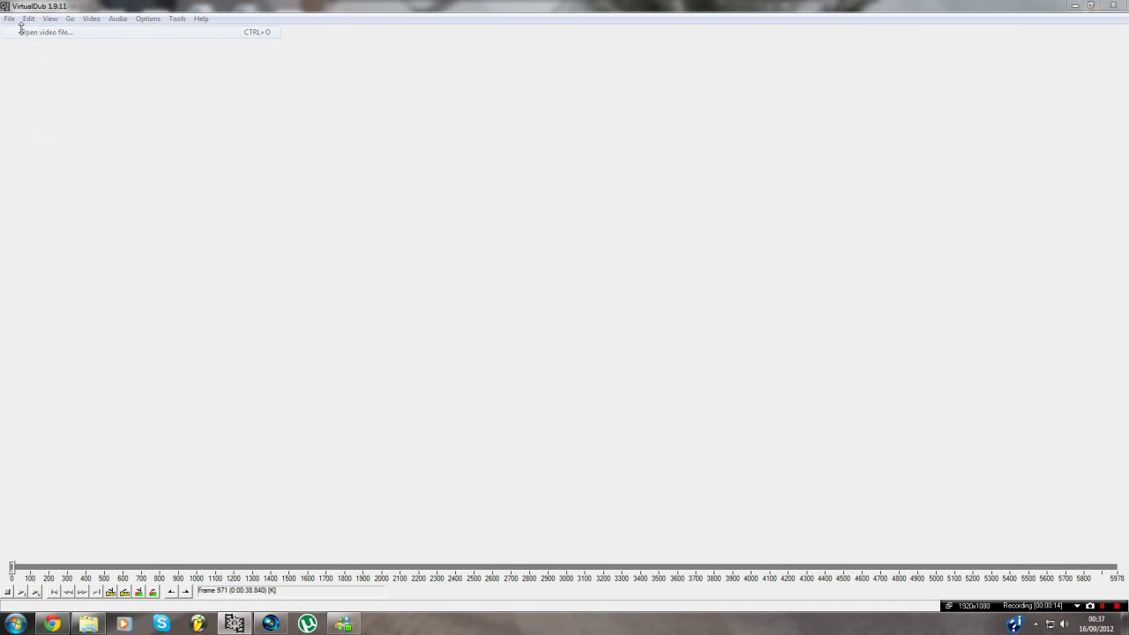
{"action": "left_click_drag", "start_coordinate": [323, 99], "coordinate": [324, 125]}
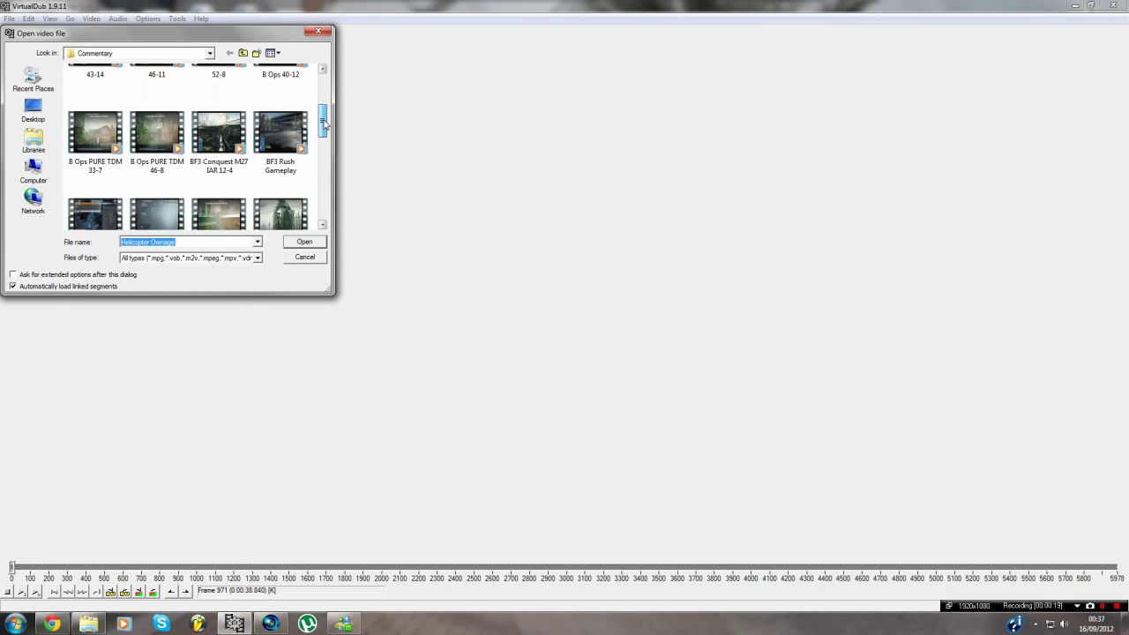
{"action": "double_click", "coordinate": [278, 152]}
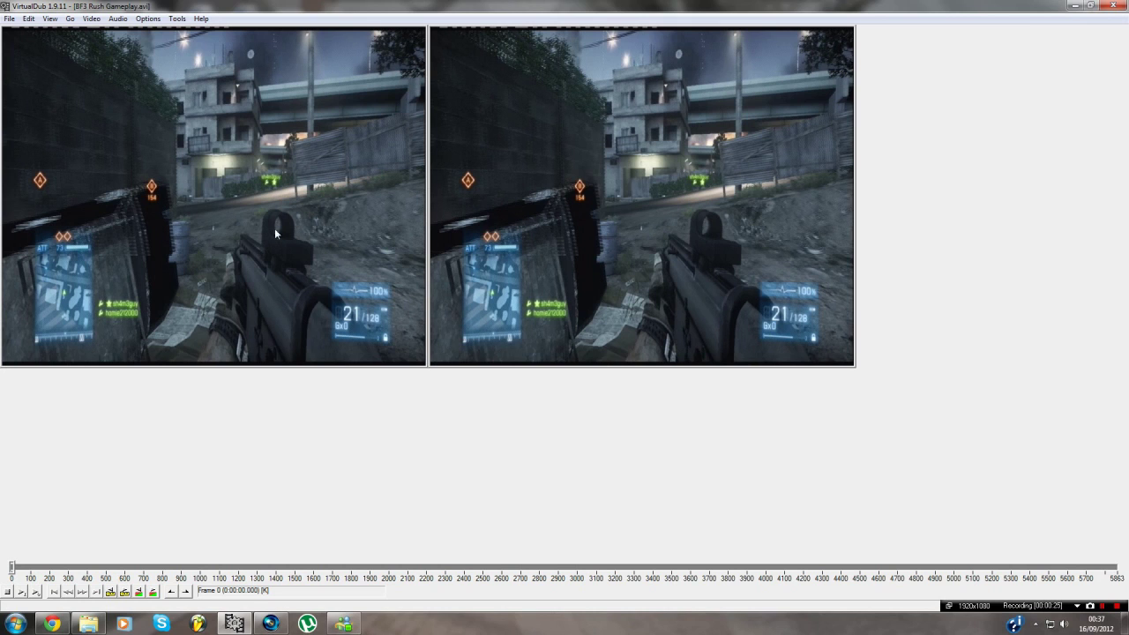
- Add an HSV adjust filter to the video's filter chain
{"action": "left_click", "coordinate": [92, 19]}
{"action": "left_click", "coordinate": [99, 33]}
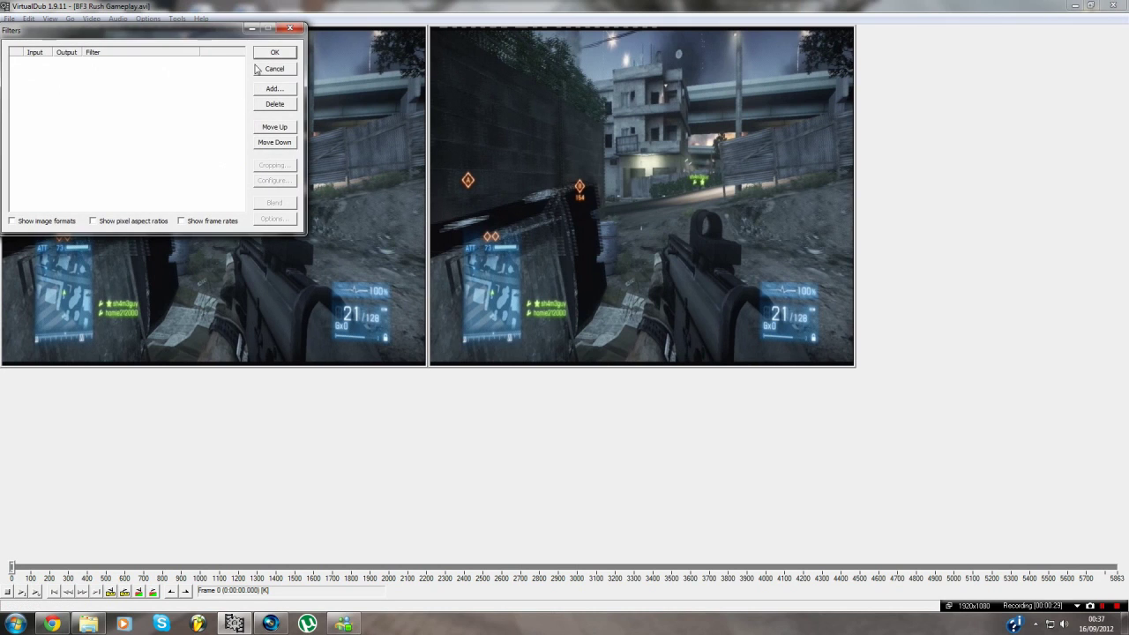
{"action": "left_click", "coordinate": [270, 88]}
{"action": "left_click_drag", "start_coordinate": [233, 88], "coordinate": [233, 112]}
{"action": "left_click", "coordinate": [66, 151]}
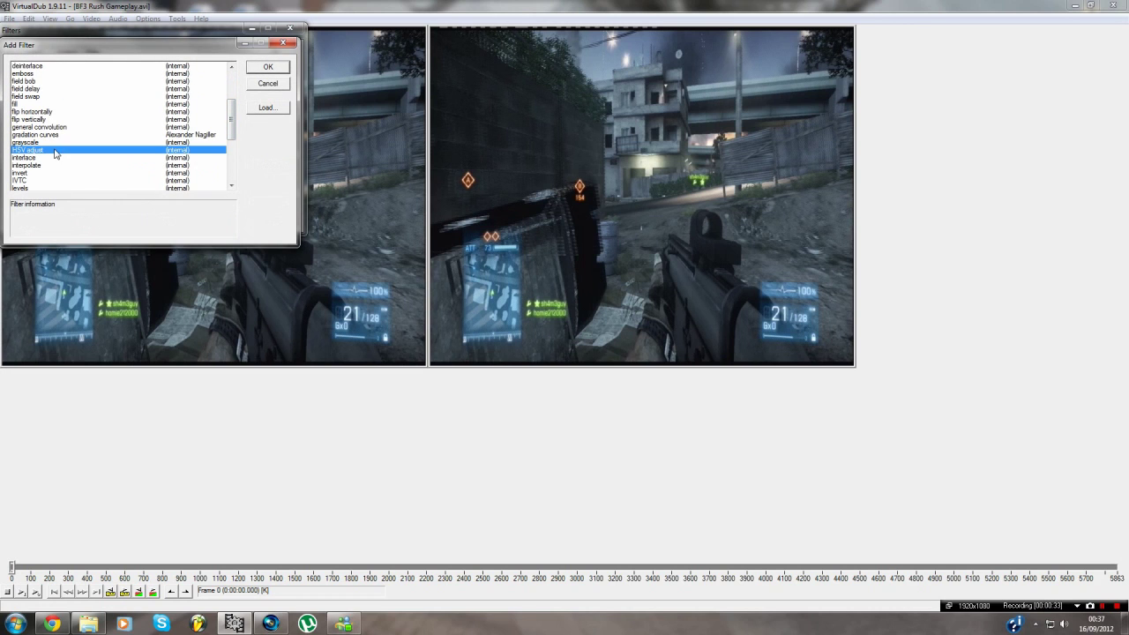
{"action": "left_click", "coordinate": [266, 69]}
- With live preview on, set the HSV adjust saturation to about 134% and confirm
{"action": "left_click", "coordinate": [41, 122]}
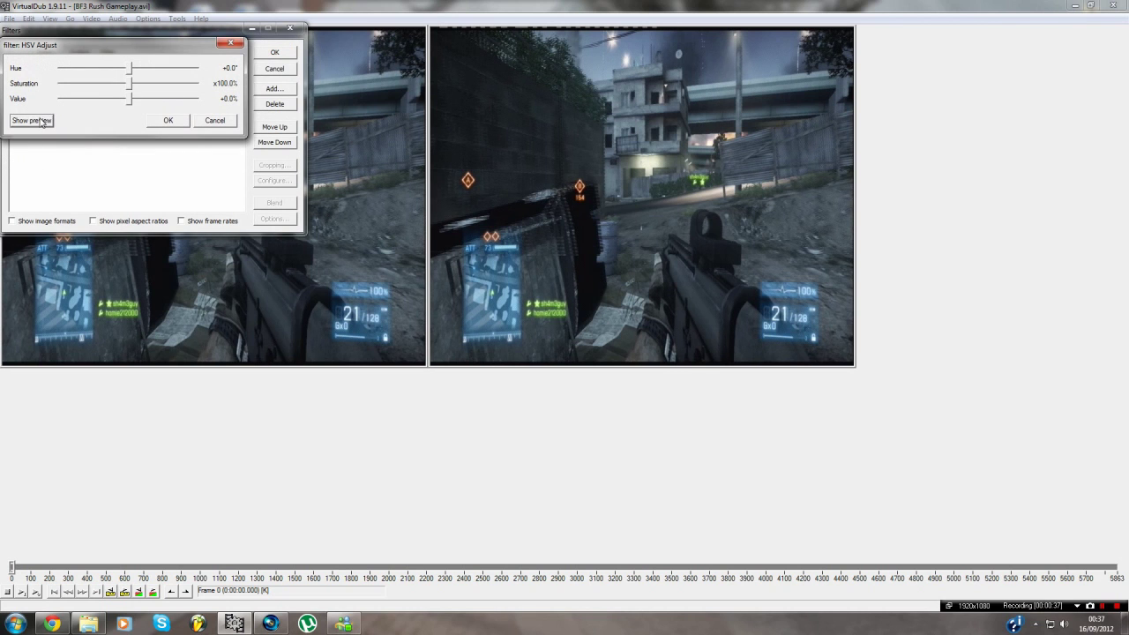
{"action": "left_click_drag", "start_coordinate": [321, 59], "coordinate": [365, 86]}
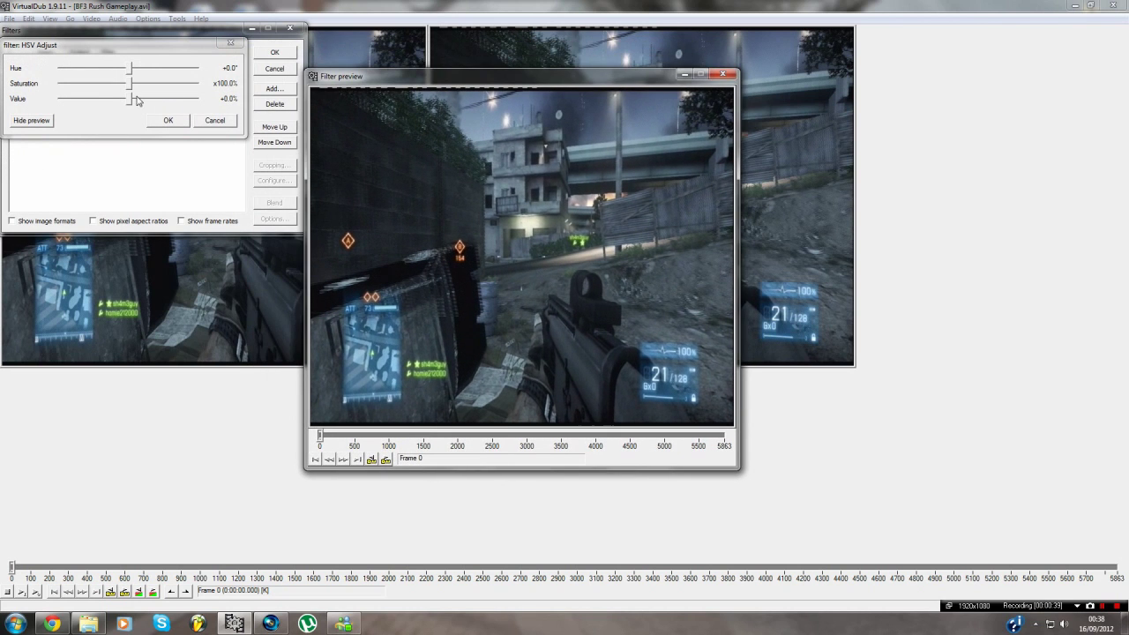
{"action": "left_click_drag", "start_coordinate": [130, 83], "coordinate": [241, 90]}
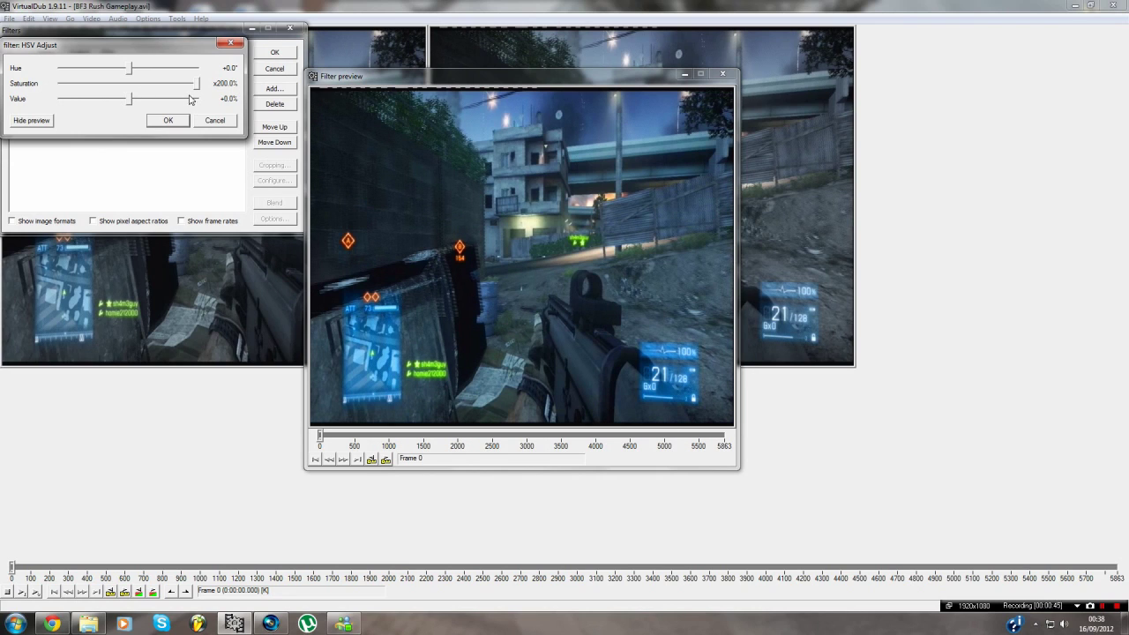
{"action": "left_click_drag", "start_coordinate": [198, 88], "coordinate": [156, 84]}
{"action": "left_click", "coordinate": [151, 123]}
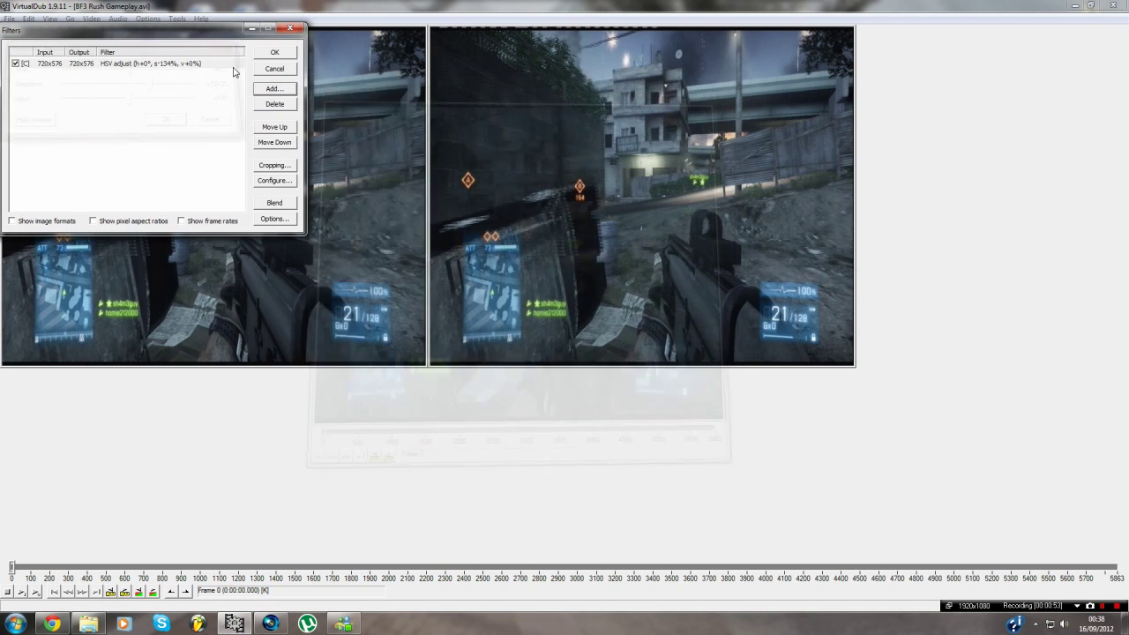
{"action": "left_click", "coordinate": [274, 52]}
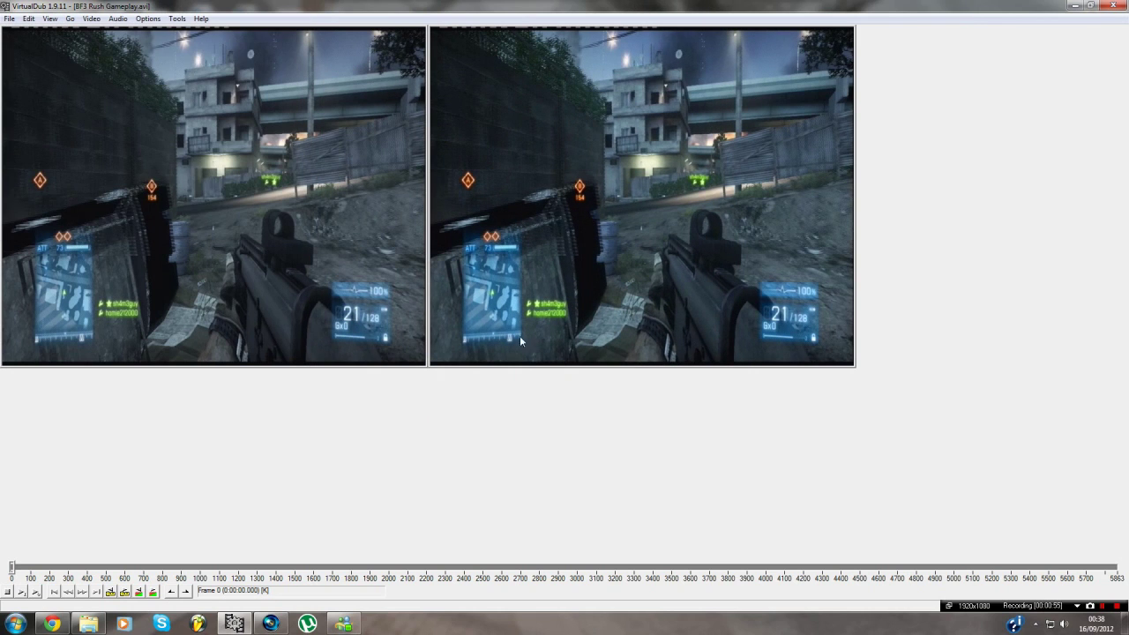
{"action": "left_click", "coordinate": [9, 19]}
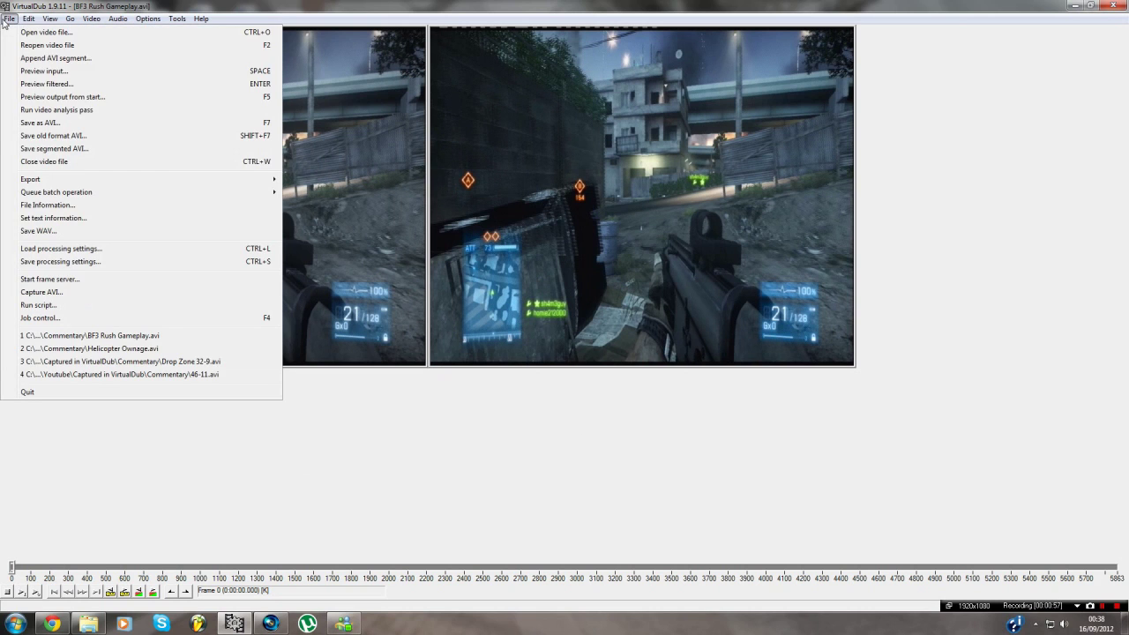
{"action": "left_click", "coordinate": [71, 136]}
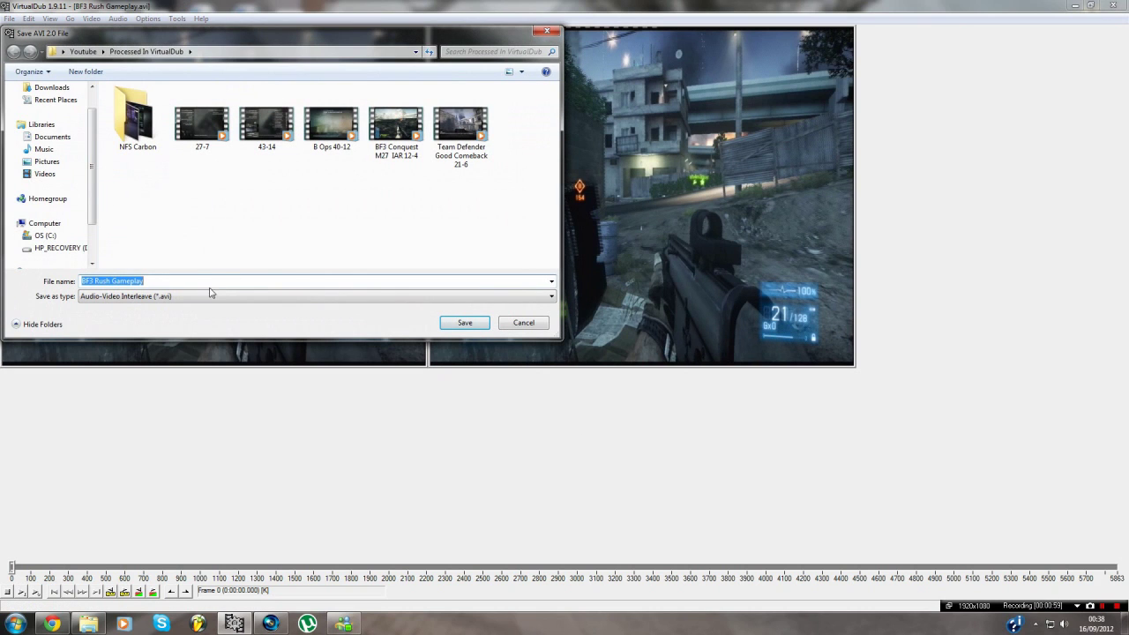
{"action": "left_click", "coordinate": [164, 281]}
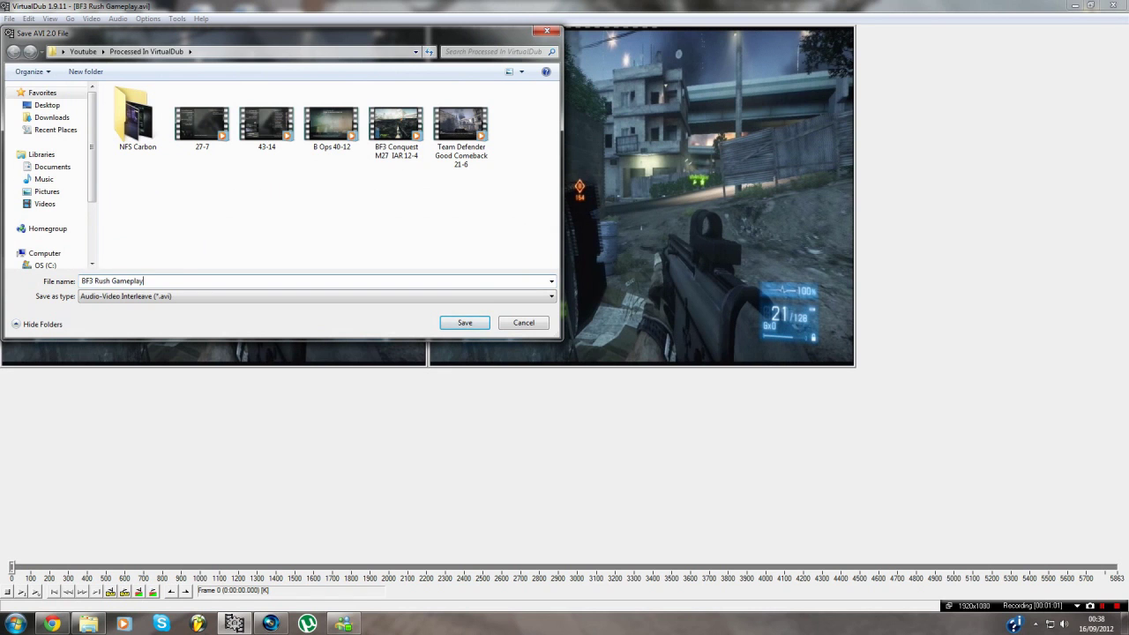
{"action": "left_click", "coordinate": [528, 323]}
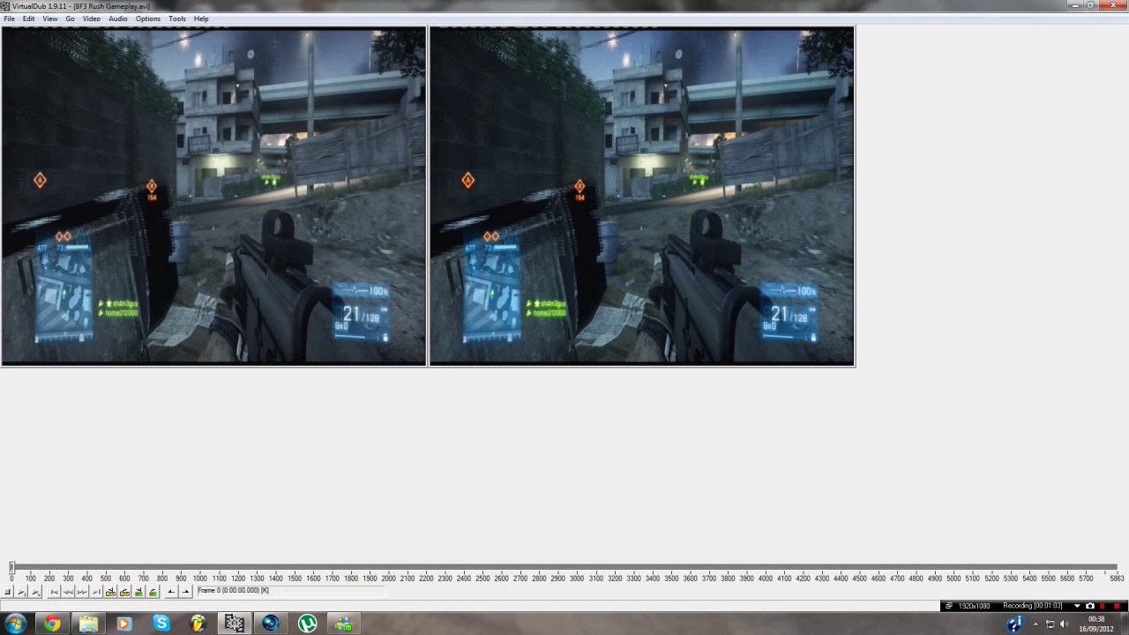
- In Vegas Pro, import BF3 Conquest M27 IAR 12-4.avi onto the timeline
{"action": "left_click", "coordinate": [268, 624]}
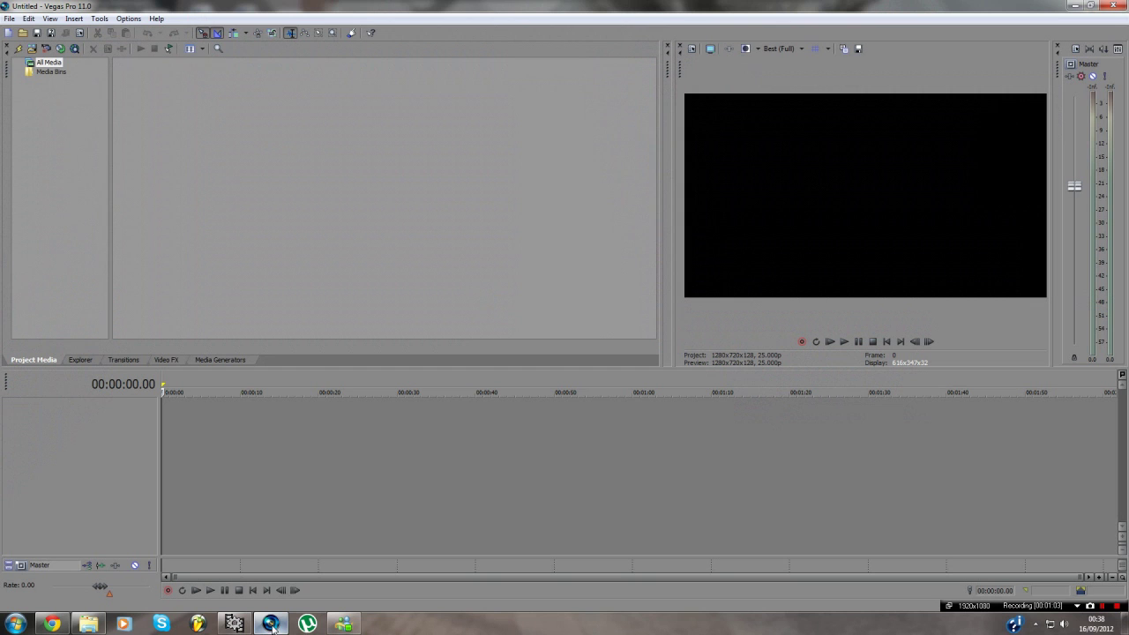
{"action": "left_click", "coordinate": [9, 19]}
{"action": "left_click", "coordinate": [23, 43]}
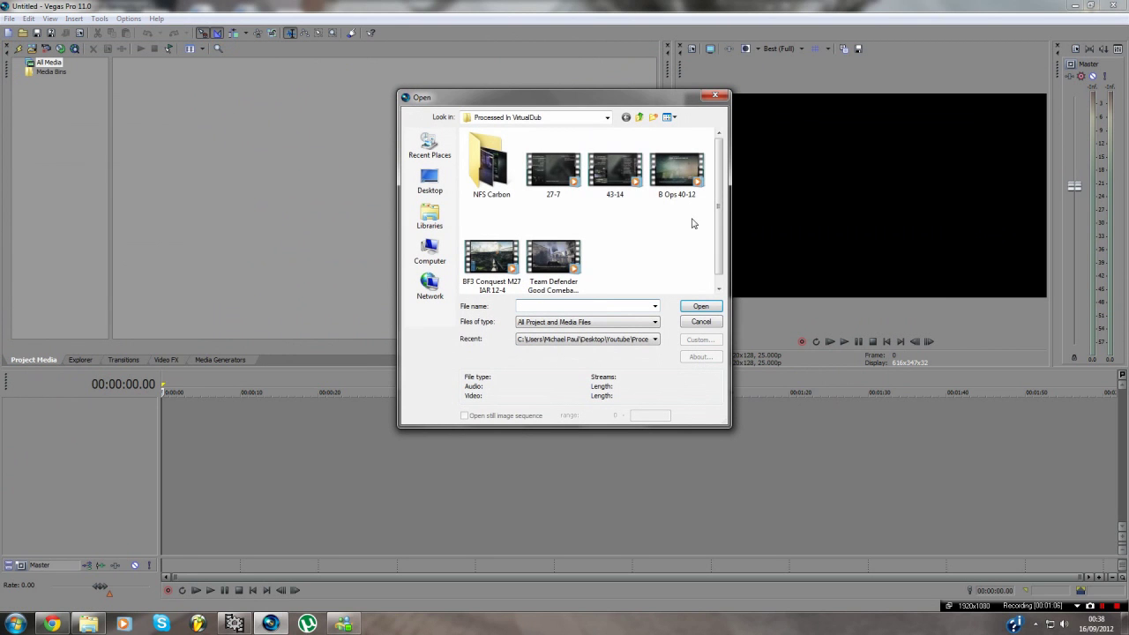
{"action": "double_click", "coordinate": [512, 270]}
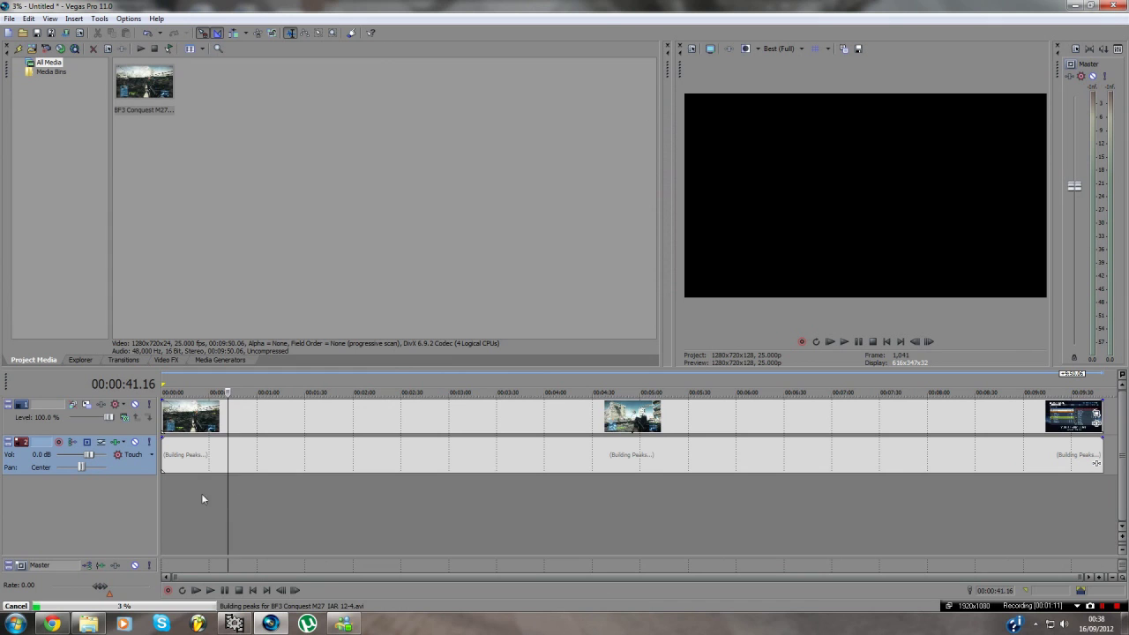
- Preview the clip at about 0:14, 0:35, 3:23, 4:54 and 5:06
{"action": "left_click_drag", "start_coordinate": [180, 488], "coordinate": [450, 512]}
{"action": "left_click", "coordinate": [303, 514]}
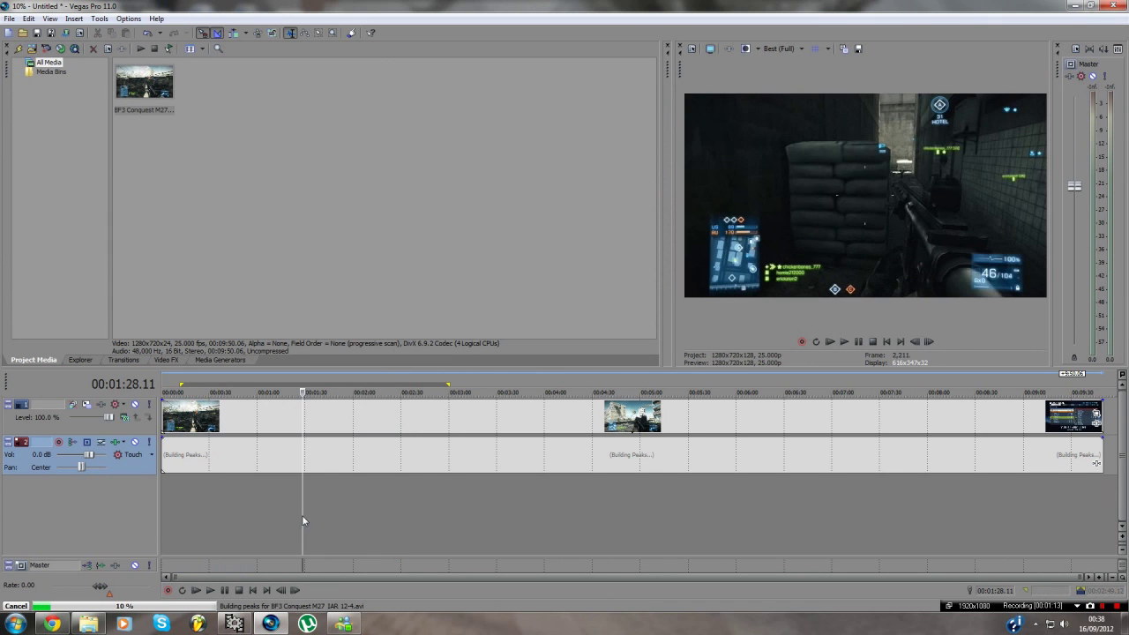
{"action": "left_click", "coordinate": [217, 497]}
{"action": "left_click", "coordinate": [184, 502]}
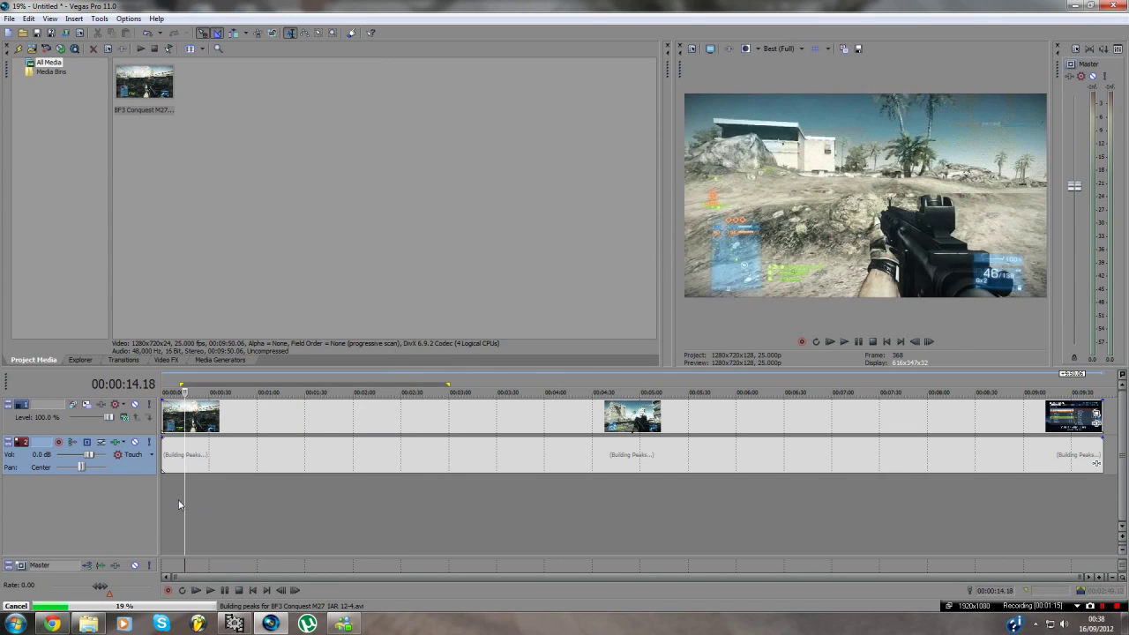
{"action": "left_click", "coordinate": [485, 545]}
{"action": "left_click", "coordinate": [630, 507]}
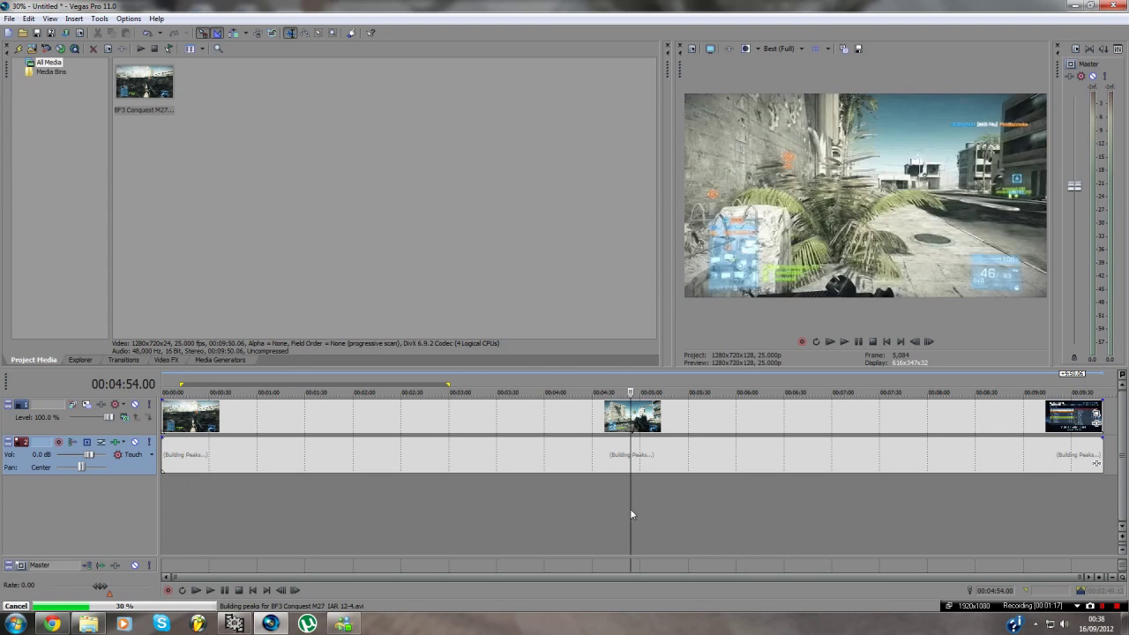
{"action": "left_click", "coordinate": [651, 502]}
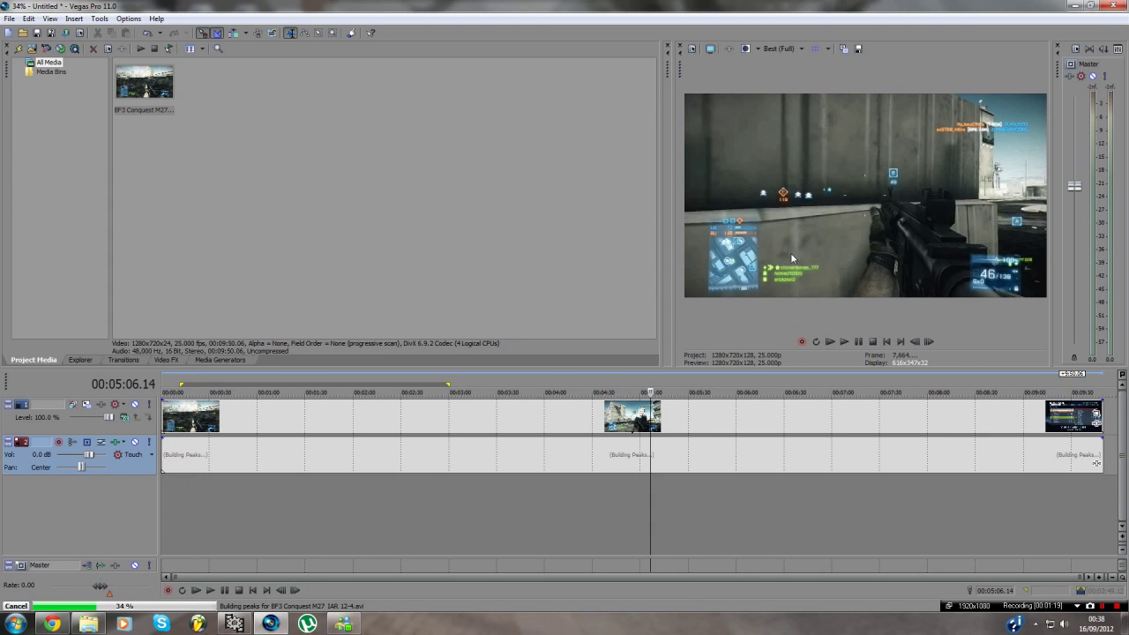
- Make the 1280x720, 25 fps project video properties the default for all new projects
{"action": "left_click", "coordinate": [692, 48]}
{"action": "left_click", "coordinate": [504, 143]}
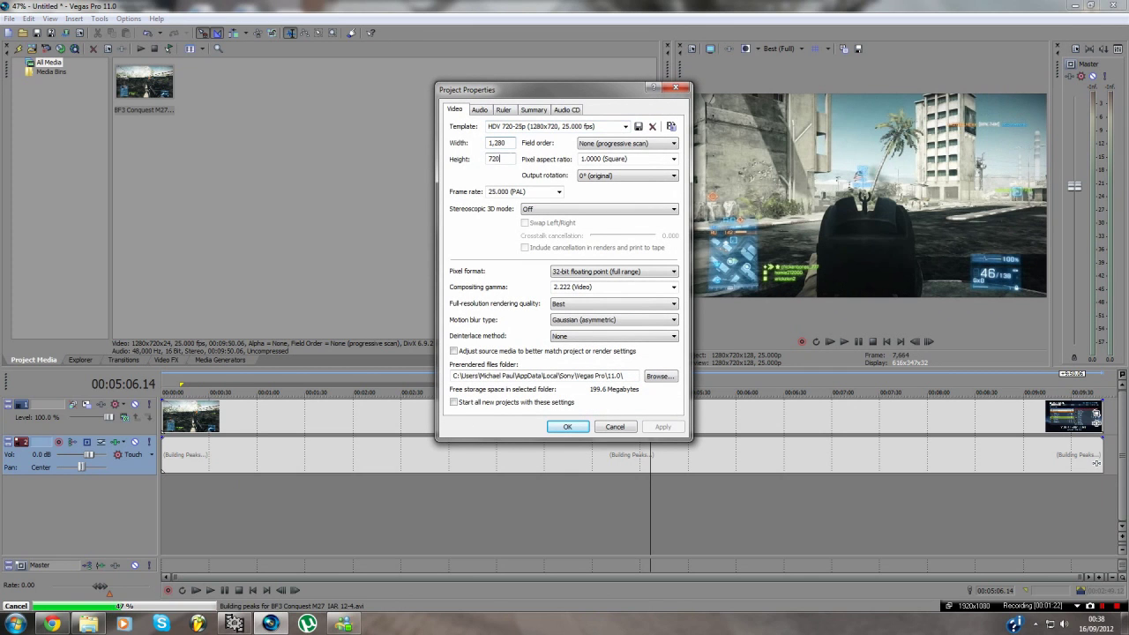
{"action": "left_click_drag", "start_coordinate": [499, 159], "coordinate": [484, 159]}
{"action": "left_click_drag", "start_coordinate": [535, 191], "coordinate": [488, 191]}
{"action": "left_click", "coordinate": [571, 236]}
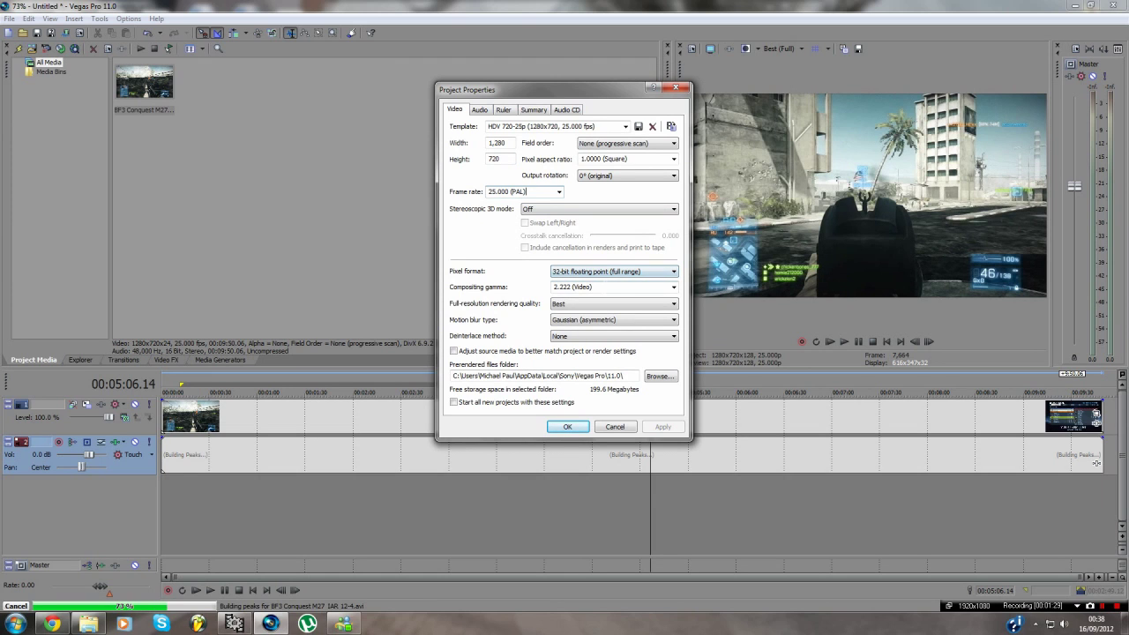
{"action": "left_click", "coordinate": [598, 305]}
{"action": "left_click", "coordinate": [511, 403]}
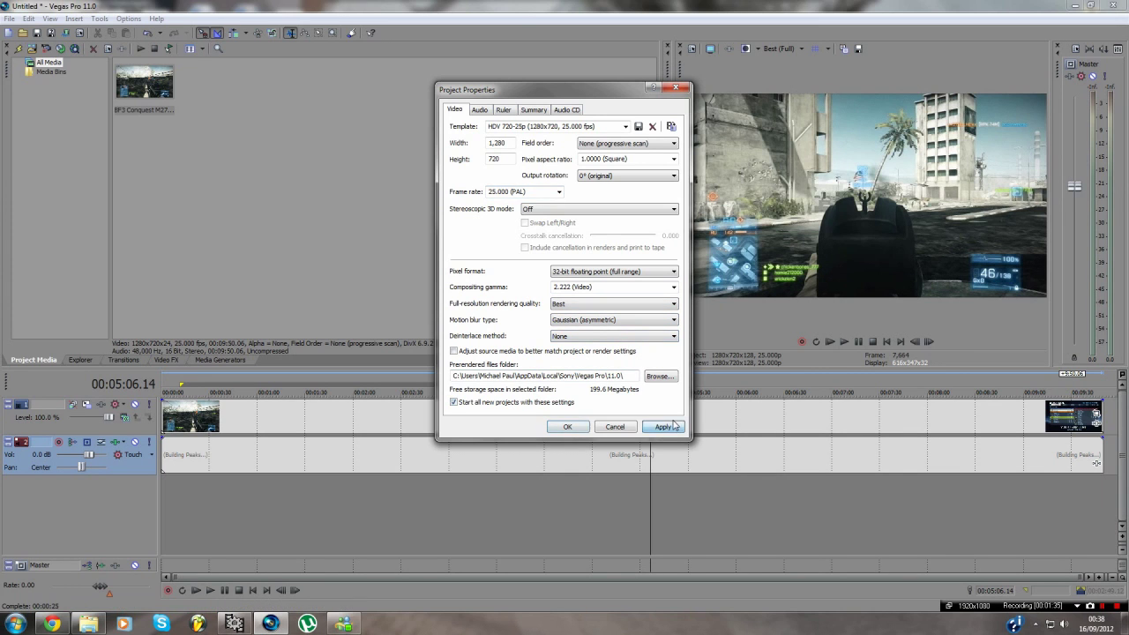
{"action": "left_click", "coordinate": [663, 426]}
{"action": "left_click", "coordinate": [567, 427]}
- Combine the audio event's left and right channels into mono
{"action": "left_click", "coordinate": [486, 456]}
{"action": "right_click", "coordinate": [486, 456]}
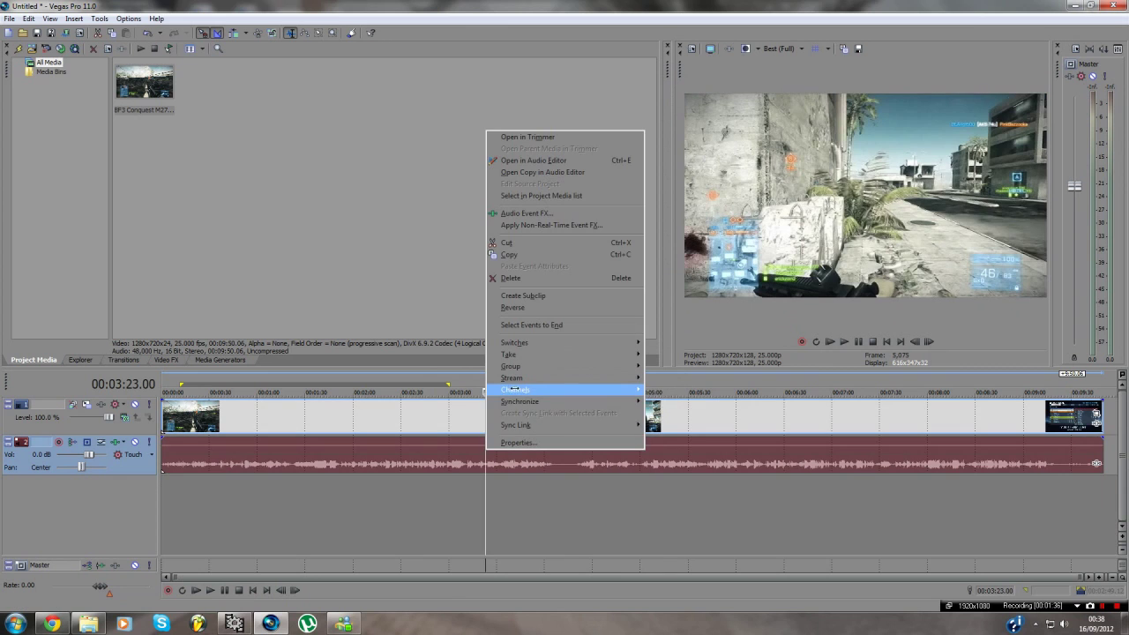
{"action": "mouse_move", "coordinate": [514, 388]}
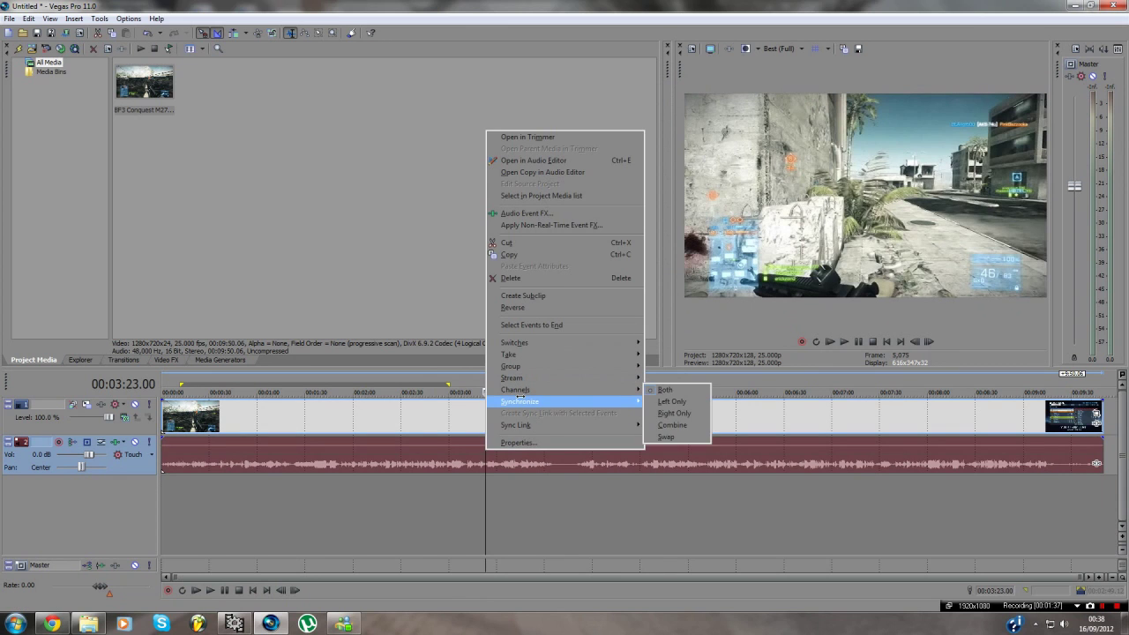
{"action": "left_click", "coordinate": [670, 425]}
{"action": "left_click", "coordinate": [173, 487]}
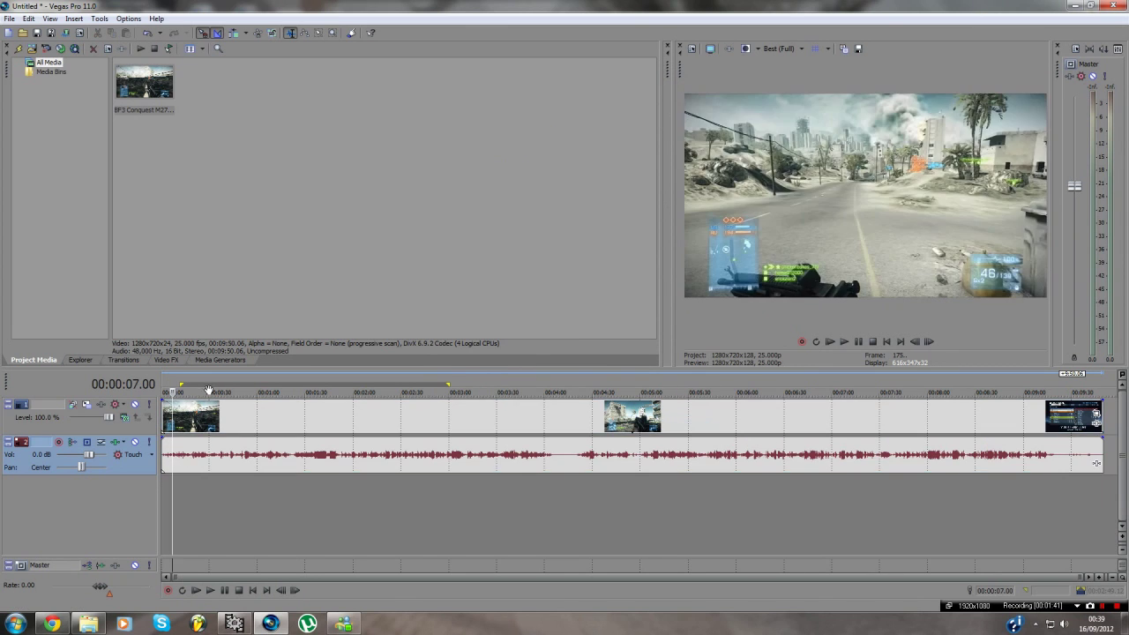
- Apply Sony Brightness and Contrast to the clip with contrast 0.100, then close its settings
{"action": "left_click", "coordinate": [176, 362]}
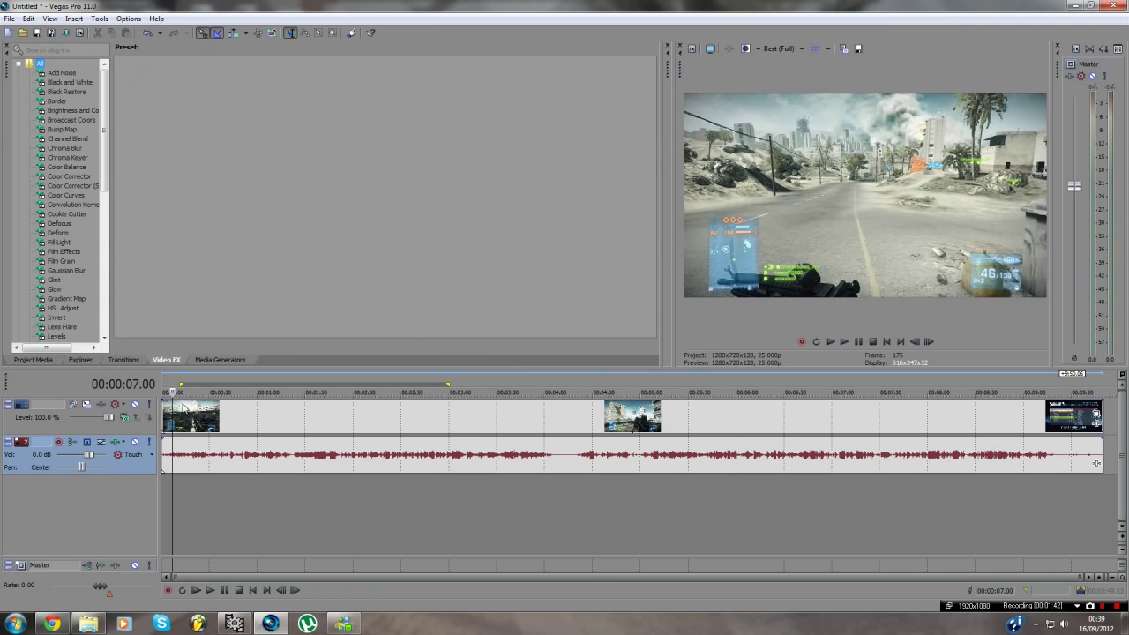
{"action": "left_click", "coordinate": [86, 112]}
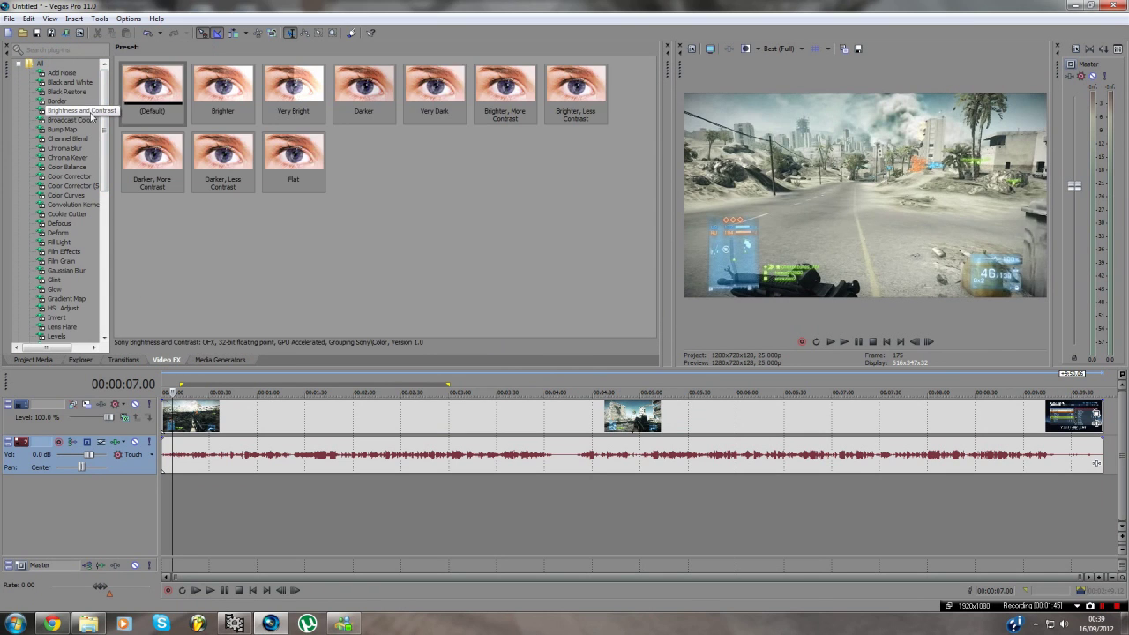
{"action": "left_click_drag", "start_coordinate": [157, 88], "coordinate": [306, 414]}
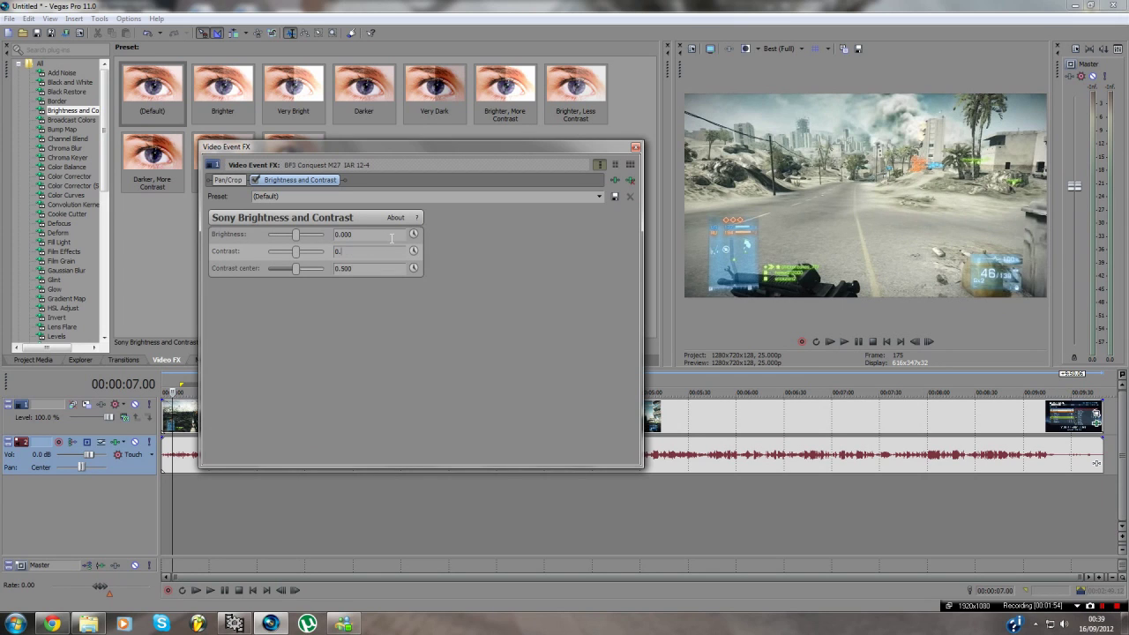
{"action": "key", "text": "Return"}
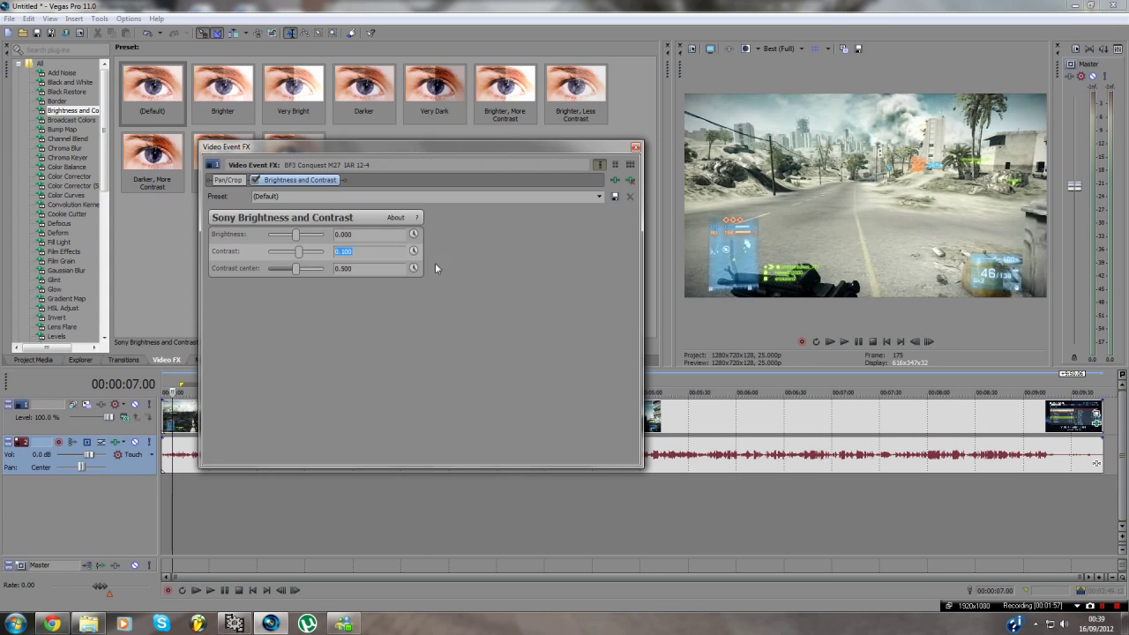
{"action": "left_click", "coordinate": [634, 148]}
- Apply the default Saturation Adjust preset to the clip, removing the accidental duplicate
{"action": "left_click_drag", "start_coordinate": [104, 157], "coordinate": [102, 298]}
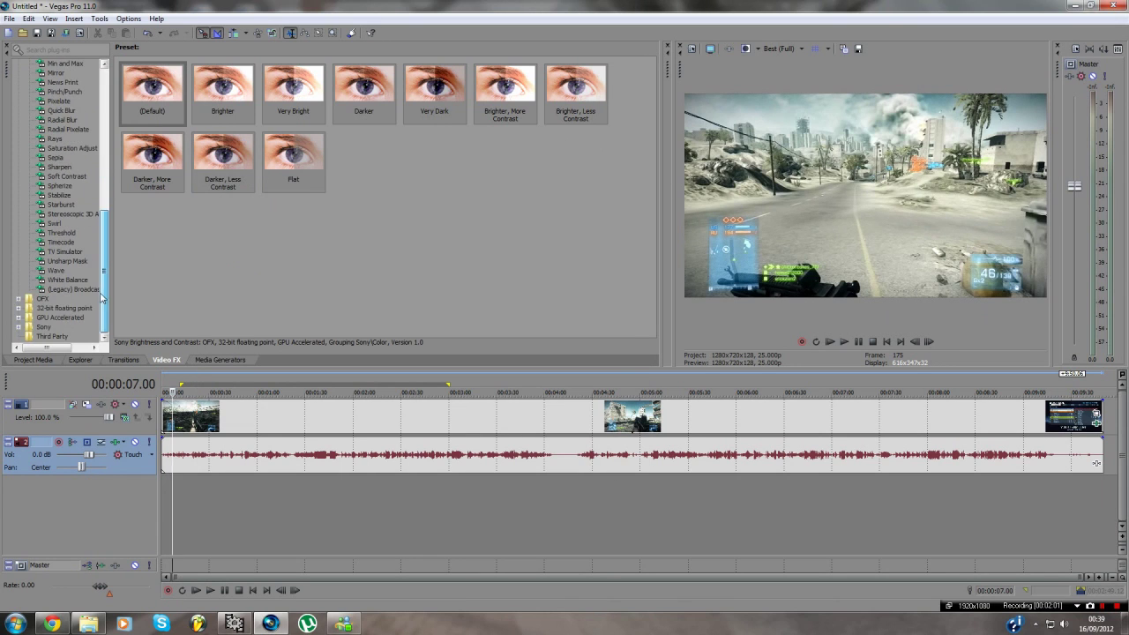
{"action": "left_click", "coordinate": [72, 148]}
{"action": "left_click_drag", "start_coordinate": [152, 88], "coordinate": [287, 418]}
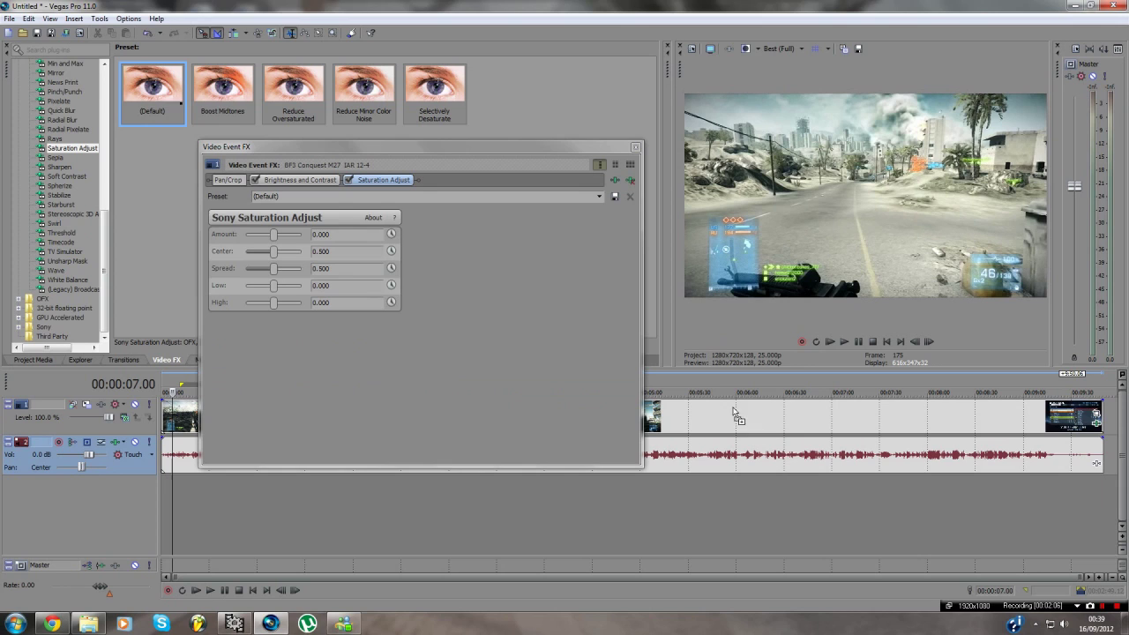
{"action": "left_click_drag", "start_coordinate": [801, 424], "coordinate": [846, 413]}
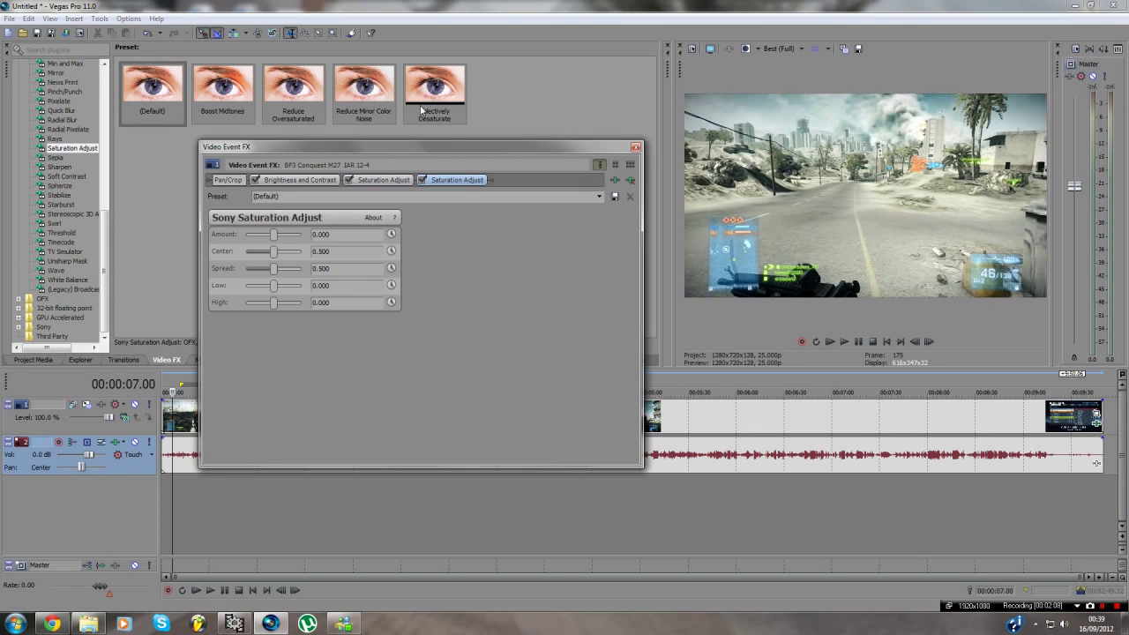
{"action": "left_click", "coordinate": [462, 180]}
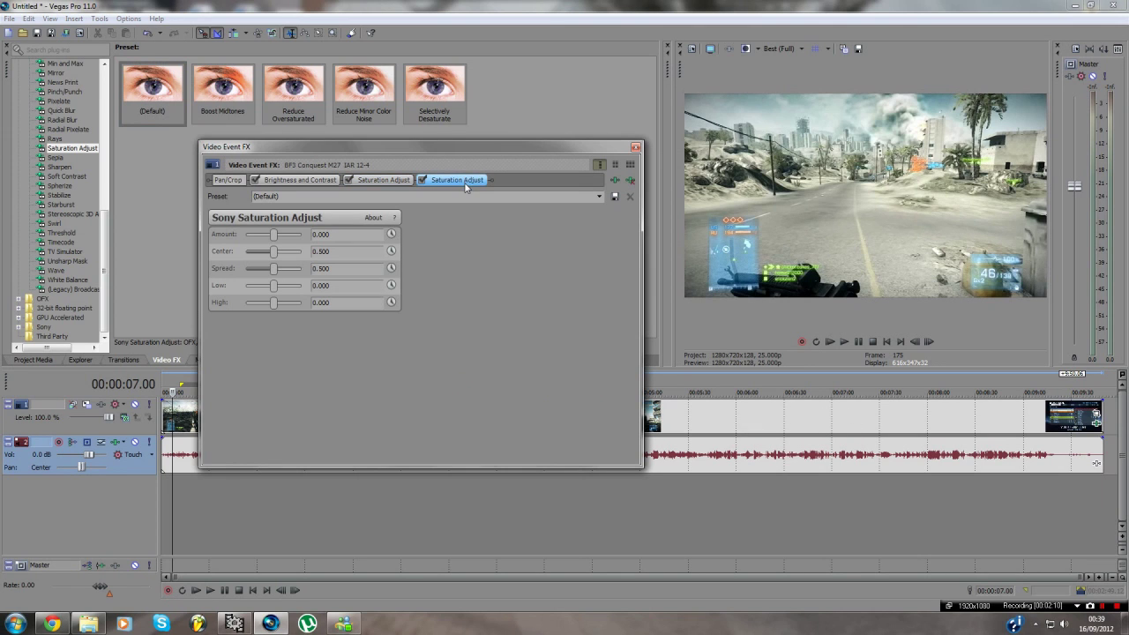
{"action": "left_click", "coordinate": [629, 180]}
- Switch Saturation Adjust to the Boost Midtones preset with Low 0.050 and Amount 0.600
{"action": "scroll", "coordinate": [525, 198], "scroll_direction": "down", "scroll_amount": 1}
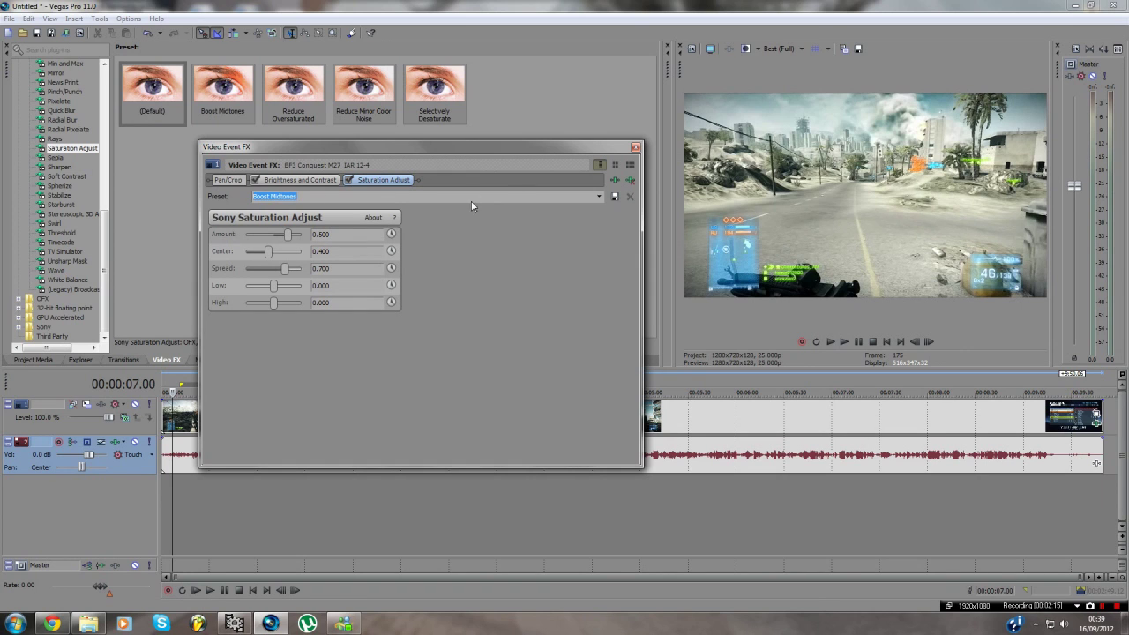
{"action": "left_click", "coordinate": [599, 197]}
{"action": "left_click", "coordinate": [296, 221]}
{"action": "left_click", "coordinate": [360, 287]}
{"action": "key", "text": "BackSpace"}
{"action": "key", "text": "BackSpace"}
{"action": "left_click", "coordinate": [352, 237]}
{"action": "type", "text": "6"}
{"action": "key", "text": "Return"}
- Compare effects on right- and left-half split previews near 00:03:30, then turn split-screen off
{"action": "left_click", "coordinate": [635, 149]}
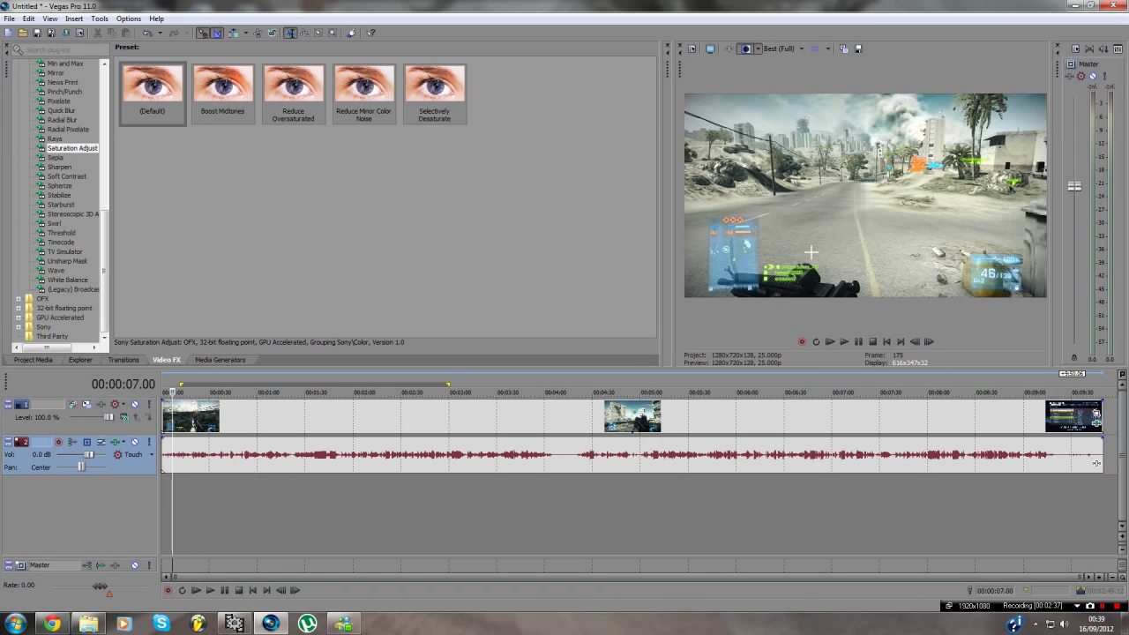
{"action": "left_click", "coordinate": [756, 48]}
{"action": "left_click", "coordinate": [770, 104]}
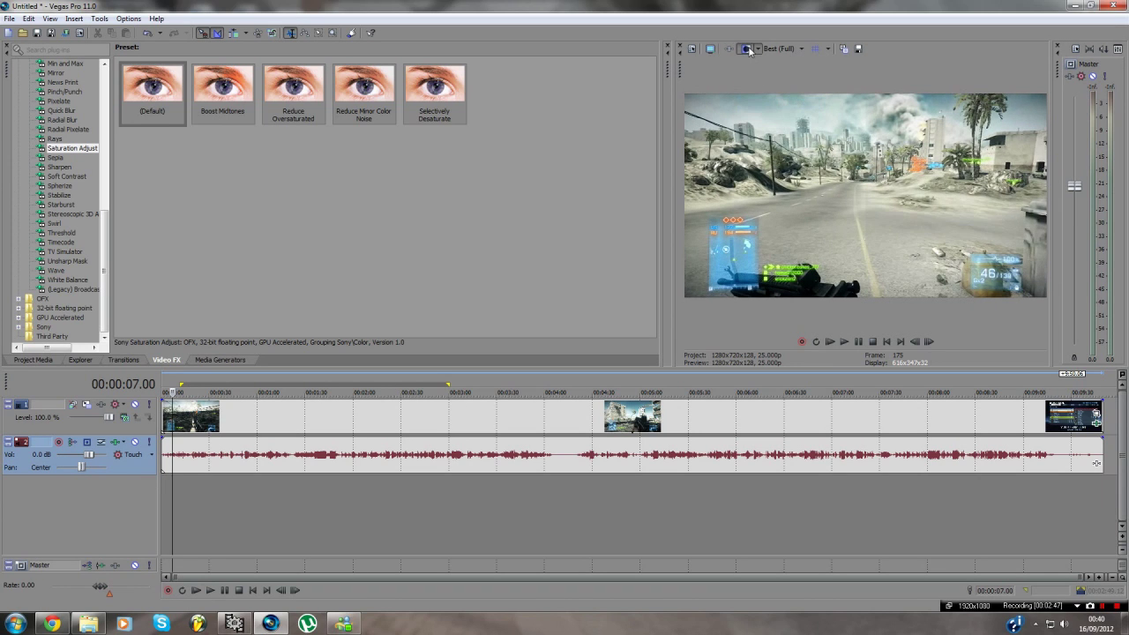
{"action": "left_click", "coordinate": [446, 451]}
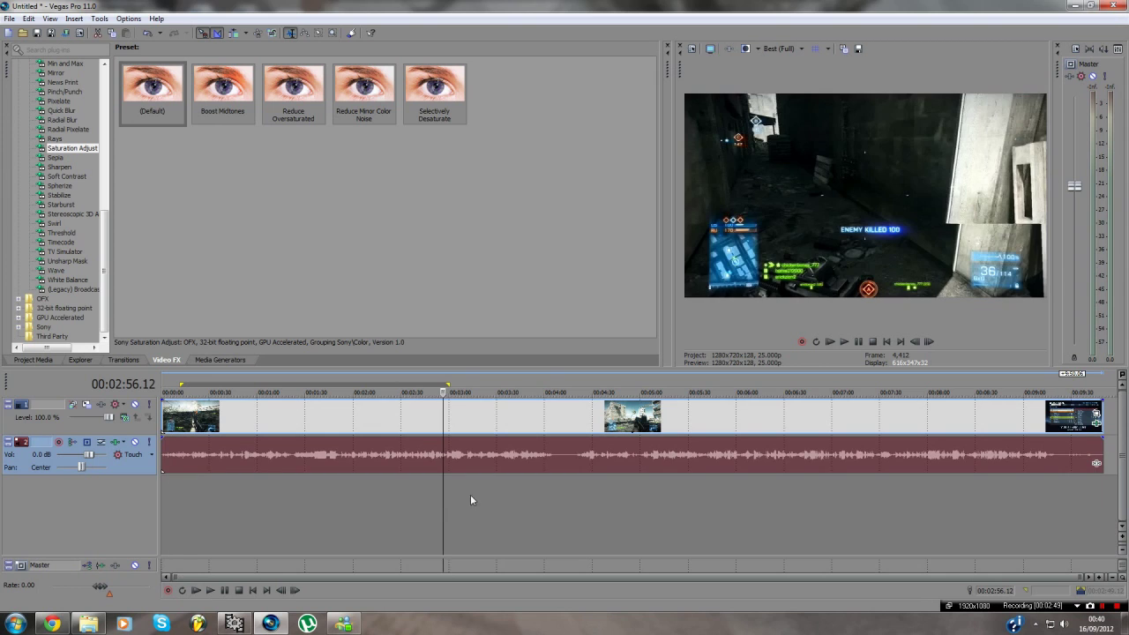
{"action": "left_click", "coordinate": [497, 494]}
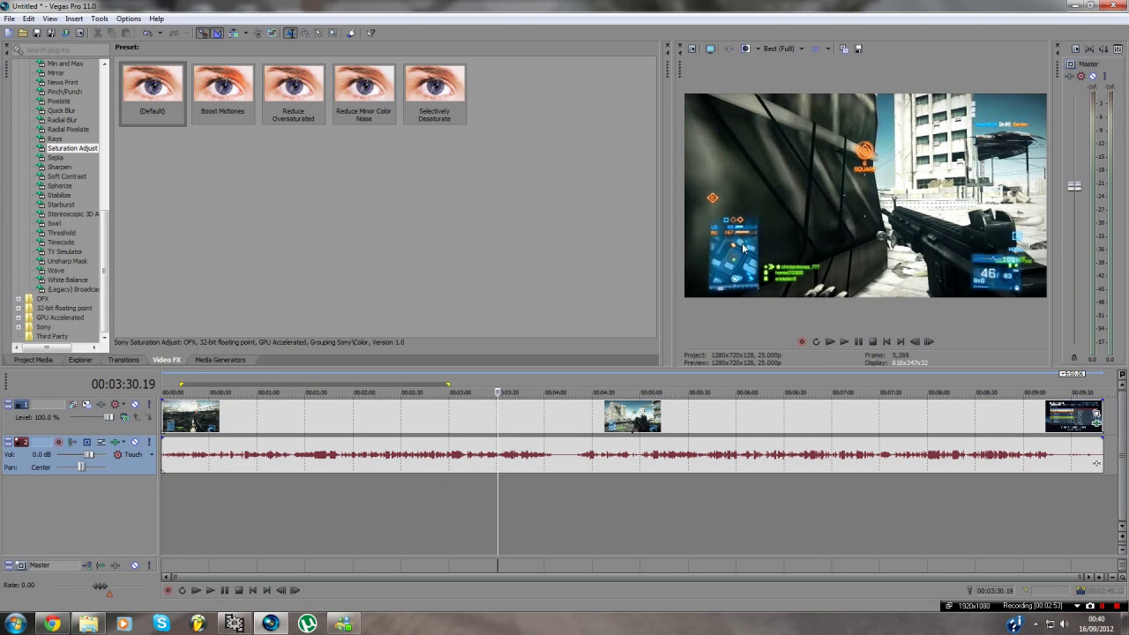
{"action": "left_click", "coordinate": [756, 48]}
{"action": "left_click", "coordinate": [762, 92]}
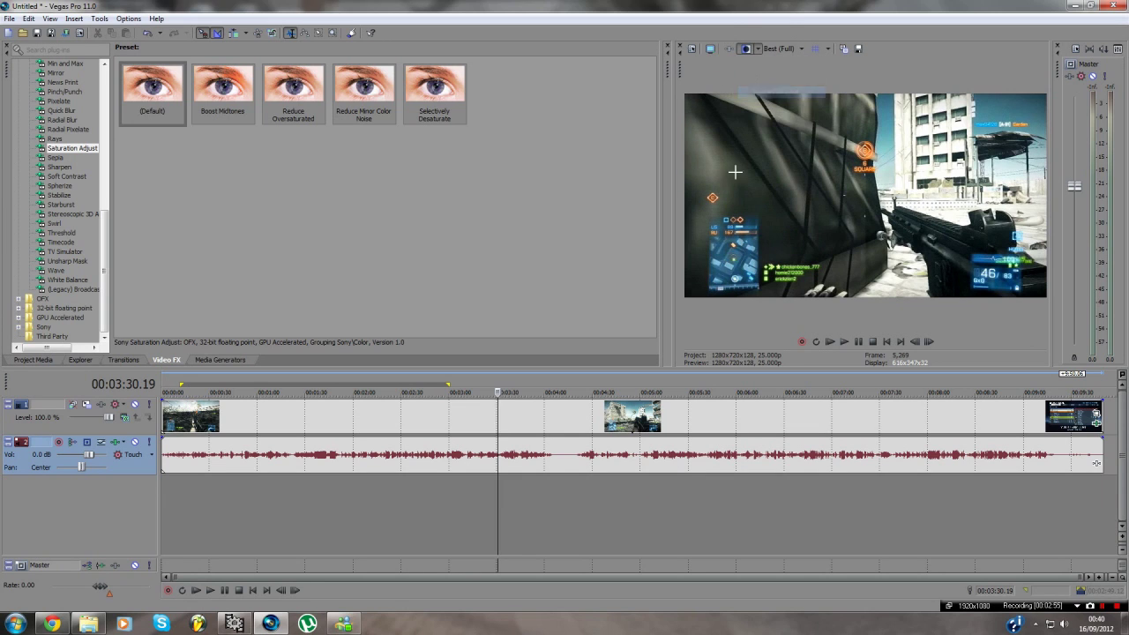
{"action": "left_click", "coordinate": [745, 49]}
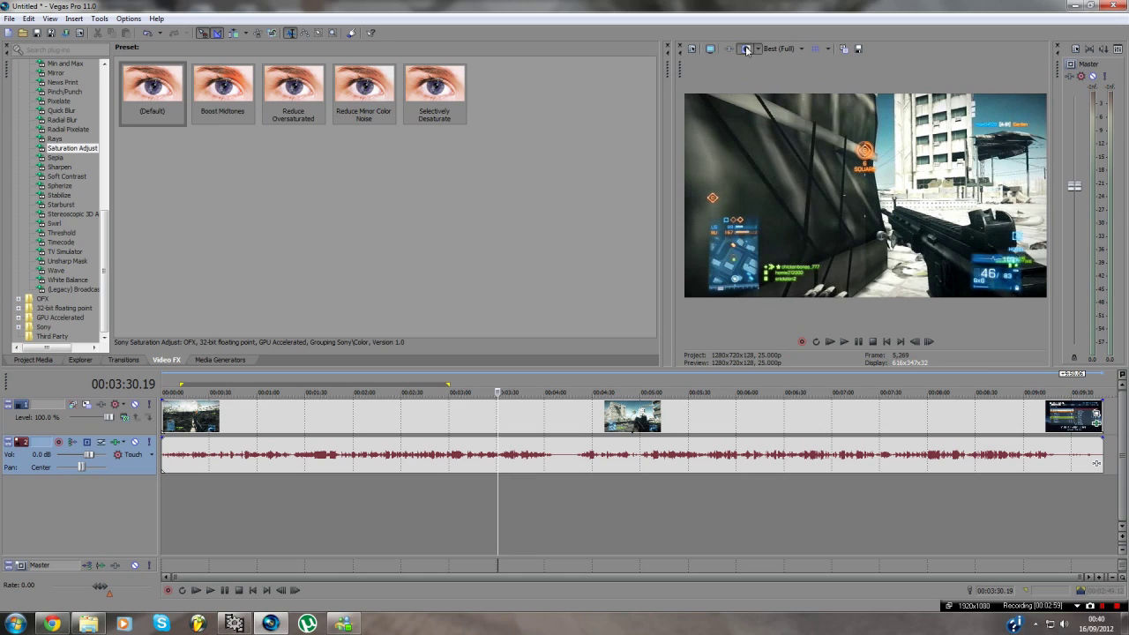
- Apply the default Sharpen preset (amount 0.500) to the gameplay clip and close its settings
{"action": "left_click", "coordinate": [80, 166]}
{"action": "left_click_drag", "start_coordinate": [152, 88], "coordinate": [349, 425]}
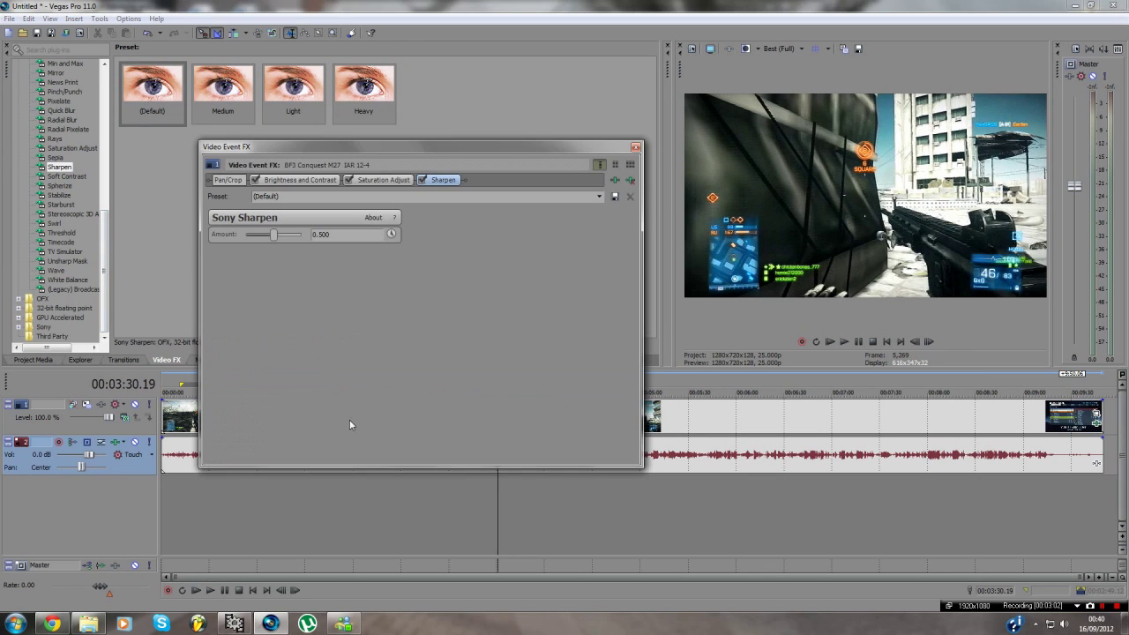
{"action": "left_click", "coordinate": [635, 147]}
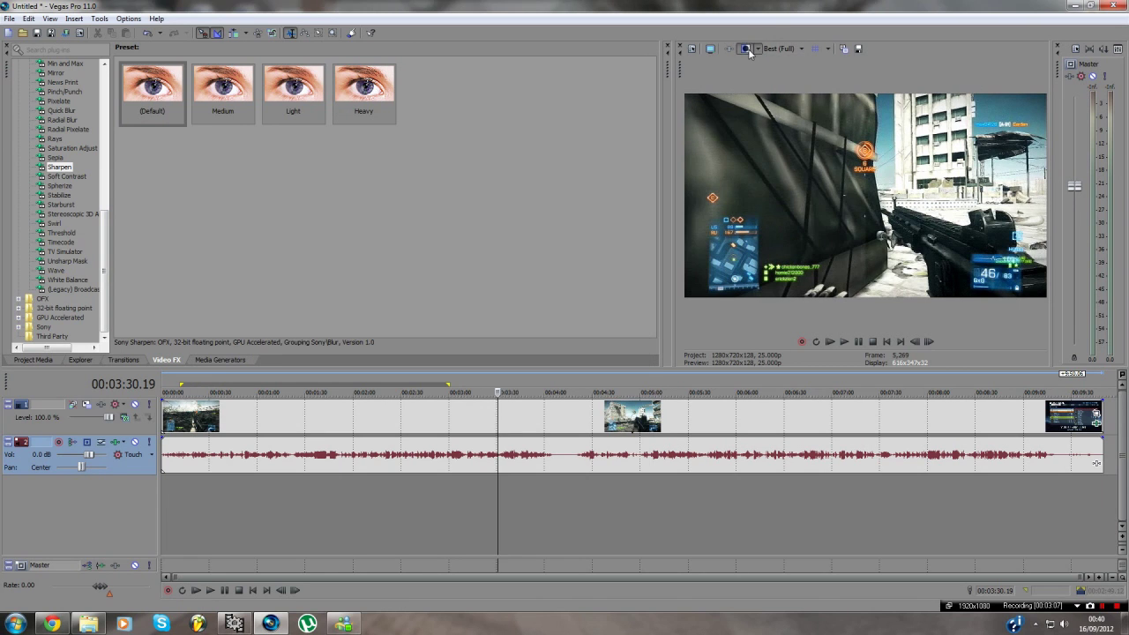
{"action": "left_click", "coordinate": [9, 19]}
- Customize the WMV 5 Mbps HD 720-25p template to Best rendering quality and name the output Saturation
{"action": "left_click", "coordinate": [28, 102]}
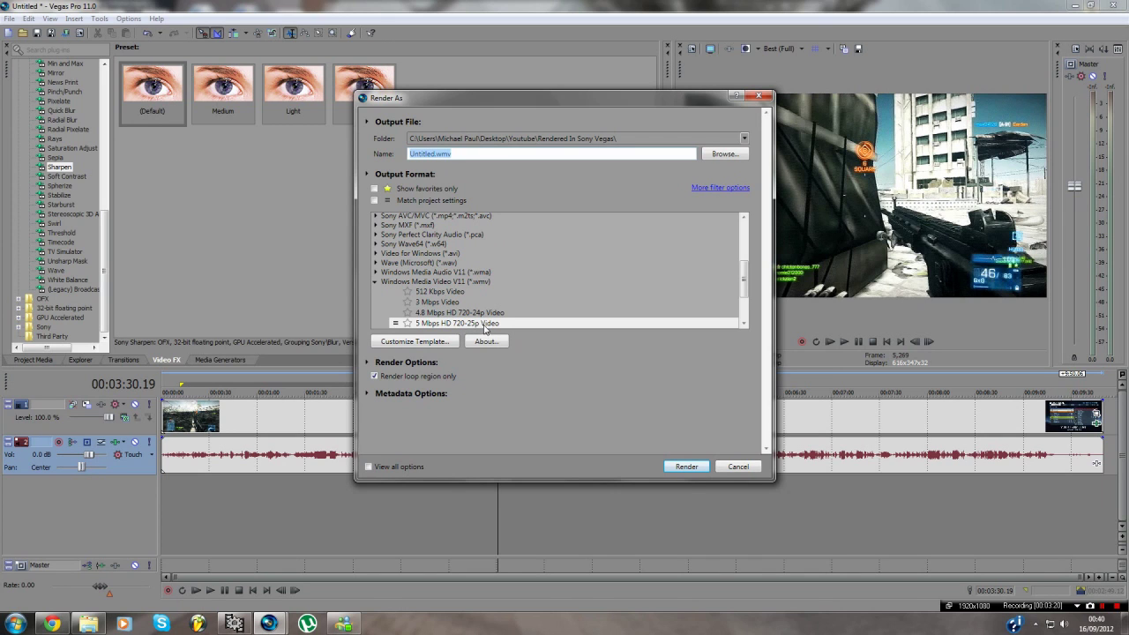
{"action": "left_click", "coordinate": [439, 341]}
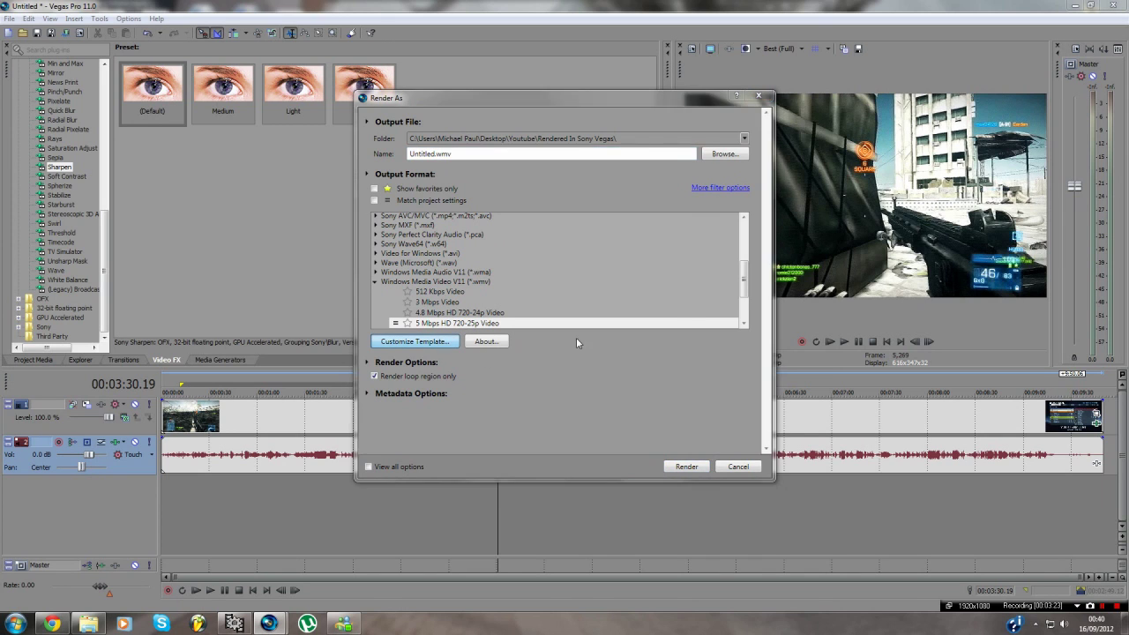
{"action": "left_click", "coordinate": [499, 420]}
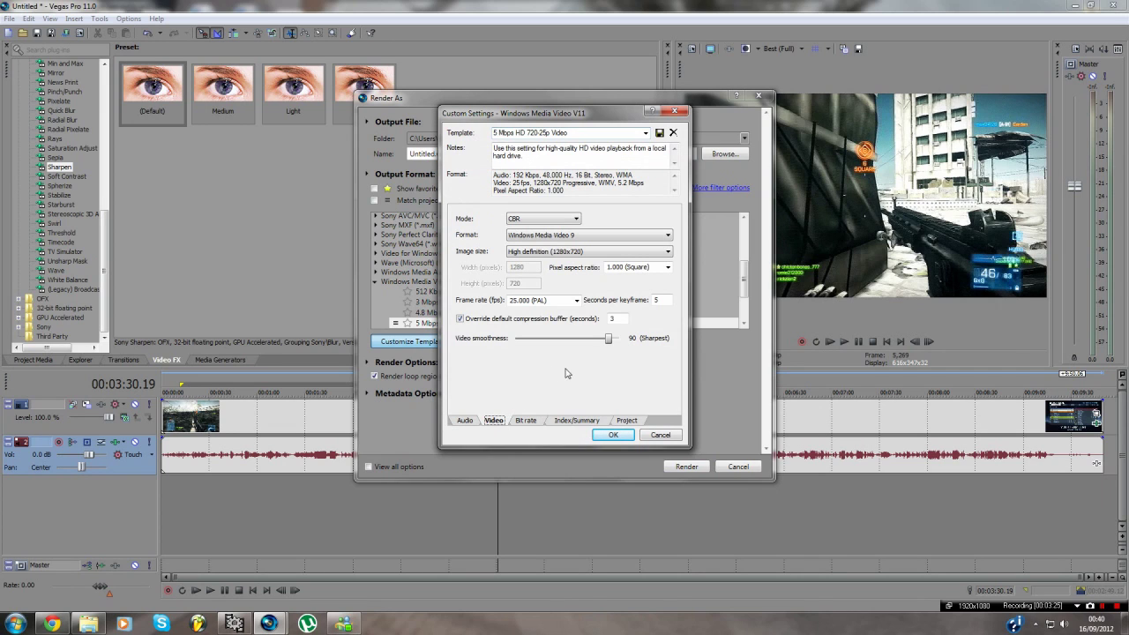
{"action": "left_click", "coordinate": [565, 421]}
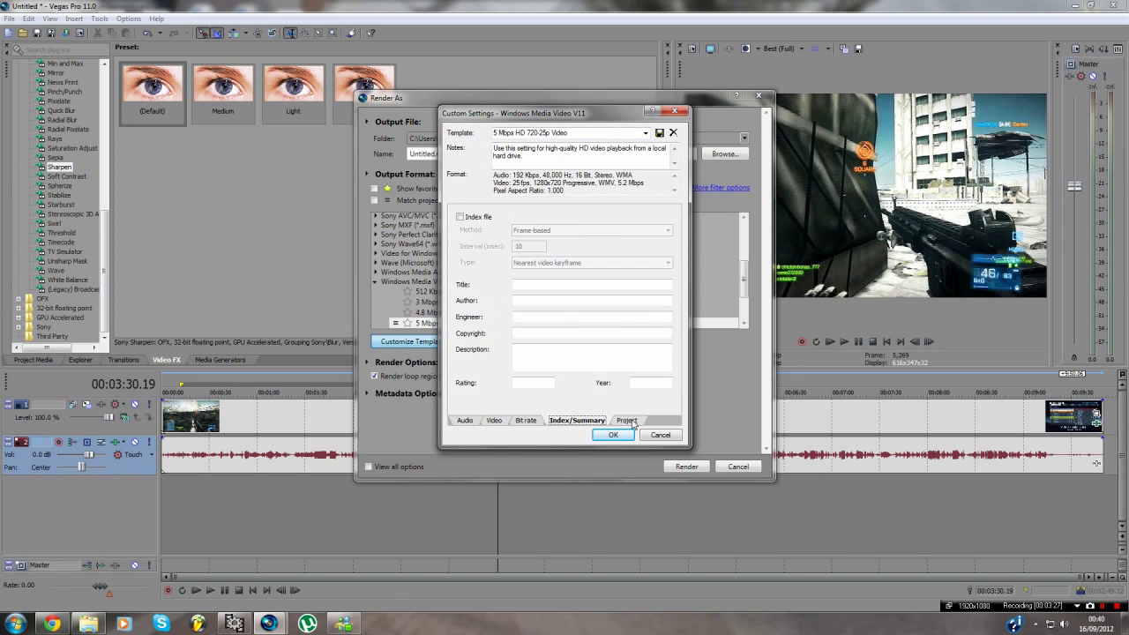
{"action": "left_click", "coordinate": [626, 421]}
{"action": "left_click", "coordinate": [581, 217]}
{"action": "left_click", "coordinate": [571, 269]}
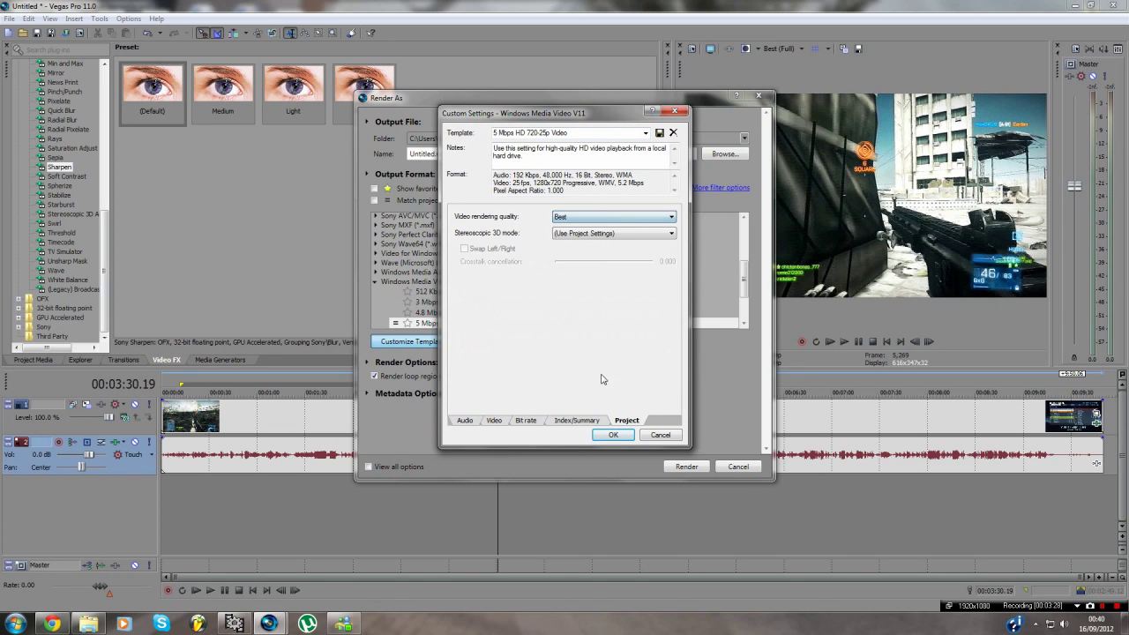
{"action": "left_click", "coordinate": [613, 434]}
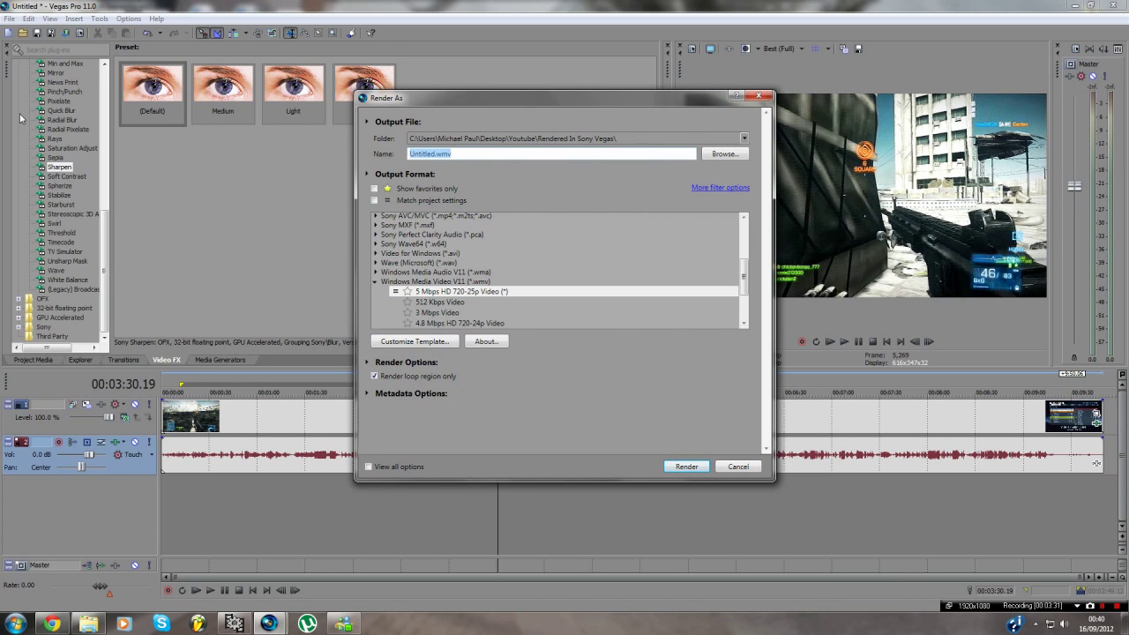
{"action": "type", "text": "Saturation"}
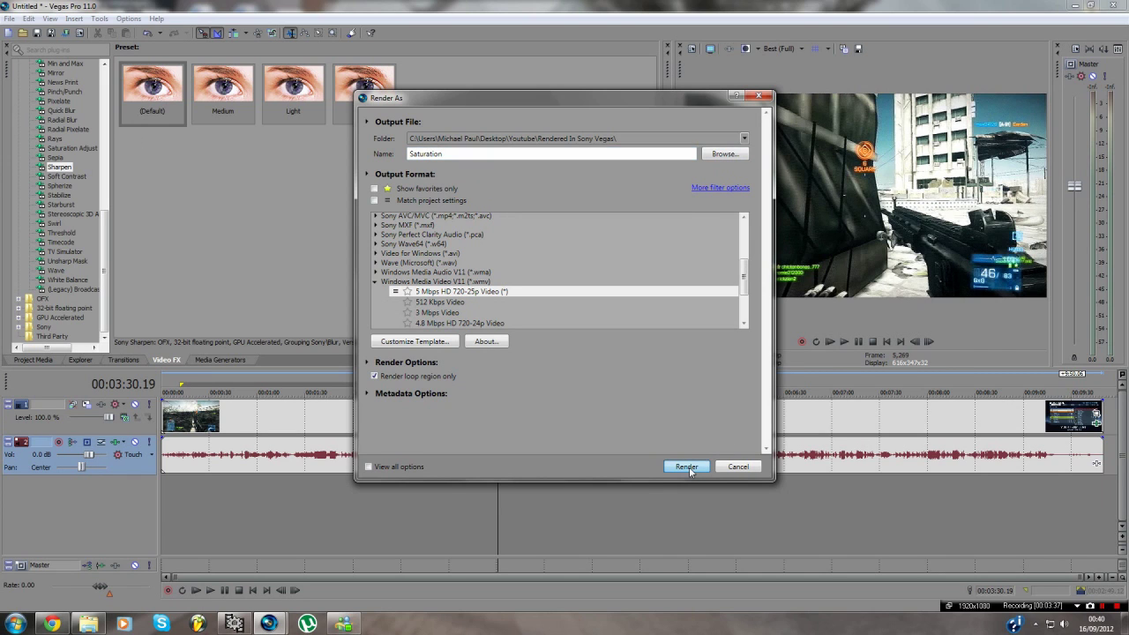
{"action": "left_click", "coordinate": [738, 467]}
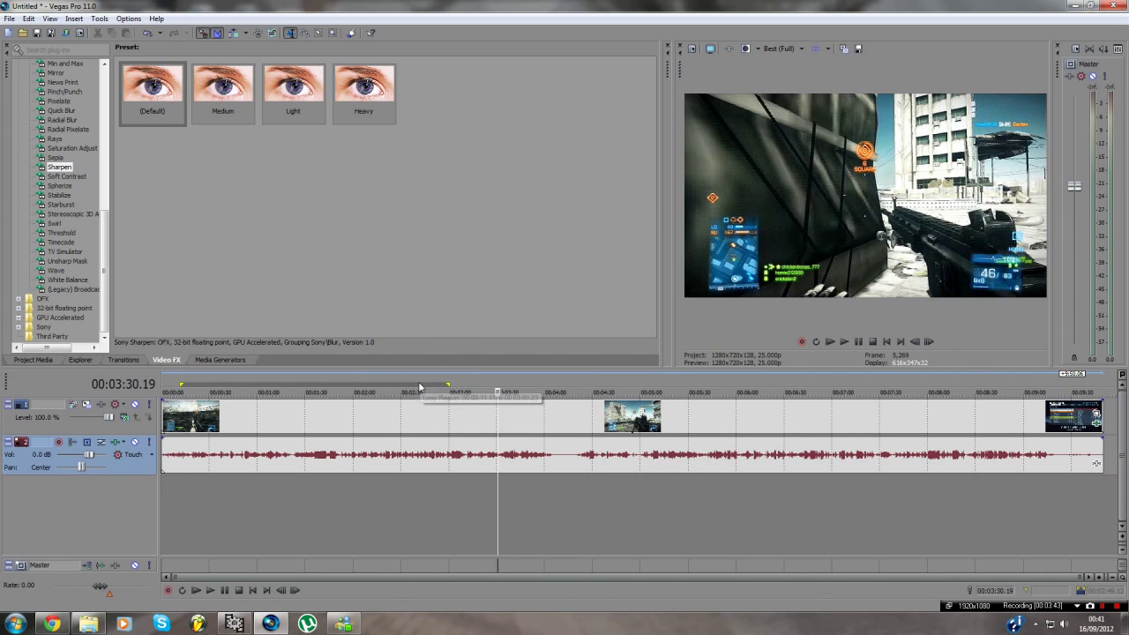
- Set the loop region to run from the timeline start to about 00:04:00
{"action": "left_click_drag", "start_coordinate": [420, 386], "coordinate": [254, 398]}
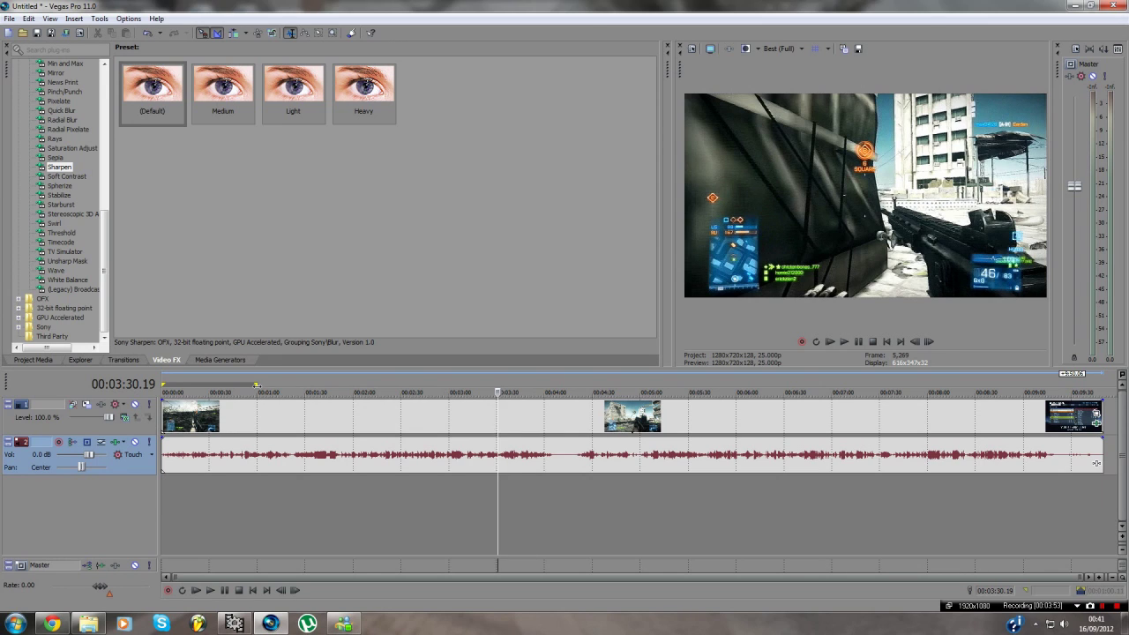
{"action": "left_click_drag", "start_coordinate": [256, 387], "coordinate": [539, 409]}
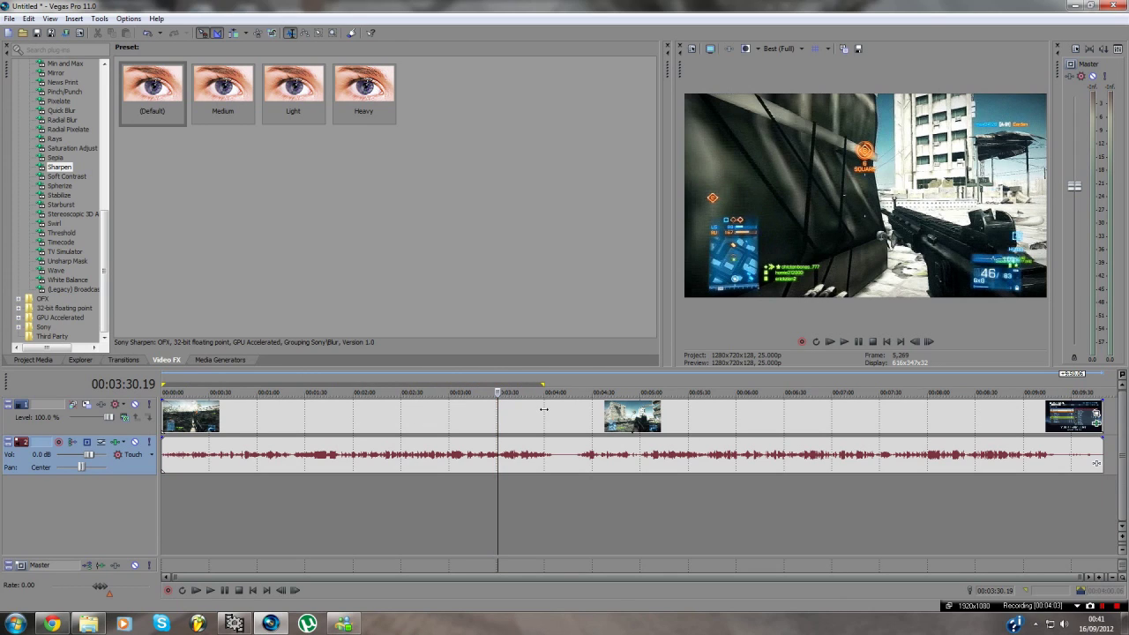
{"action": "left_click", "coordinate": [544, 485]}
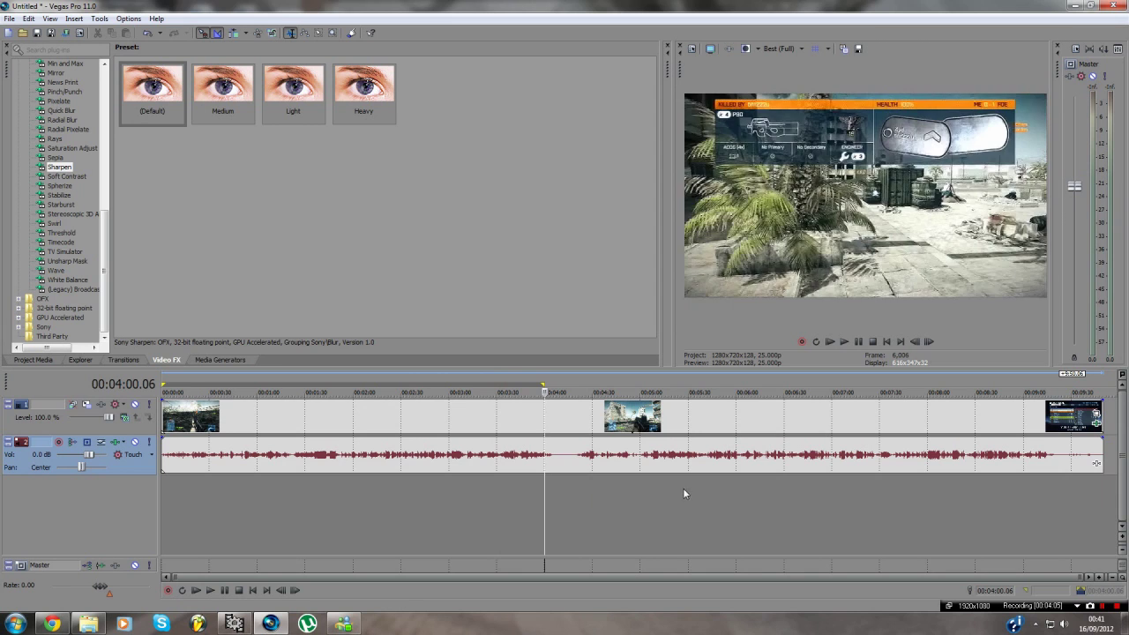
- Preview the clip at 5:26, 6:11 and 7:19, then switch to the YouTube upload page in Chrome
{"action": "left_click", "coordinate": [606, 510]}
{"action": "left_click", "coordinate": [681, 506]}
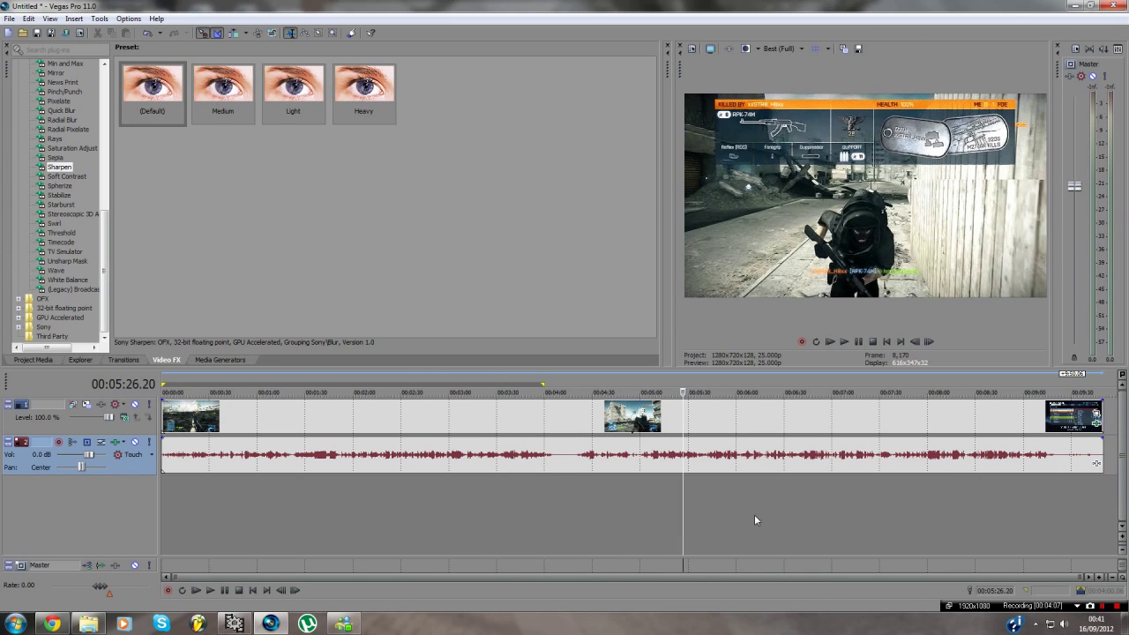
{"action": "left_click", "coordinate": [754, 520]}
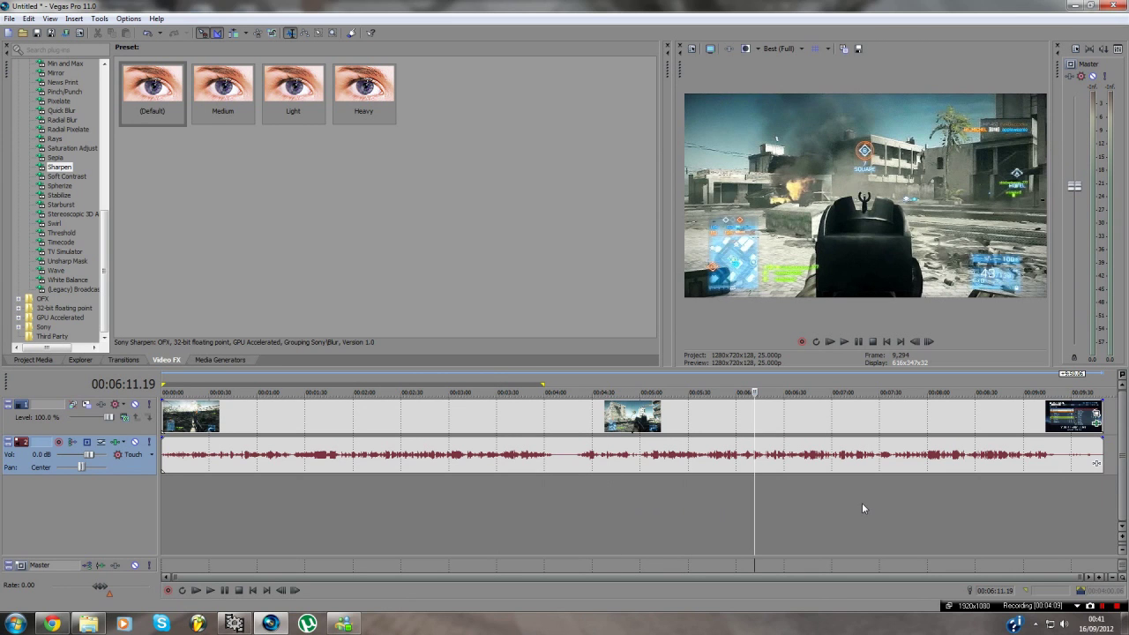
{"action": "left_click", "coordinate": [862, 503]}
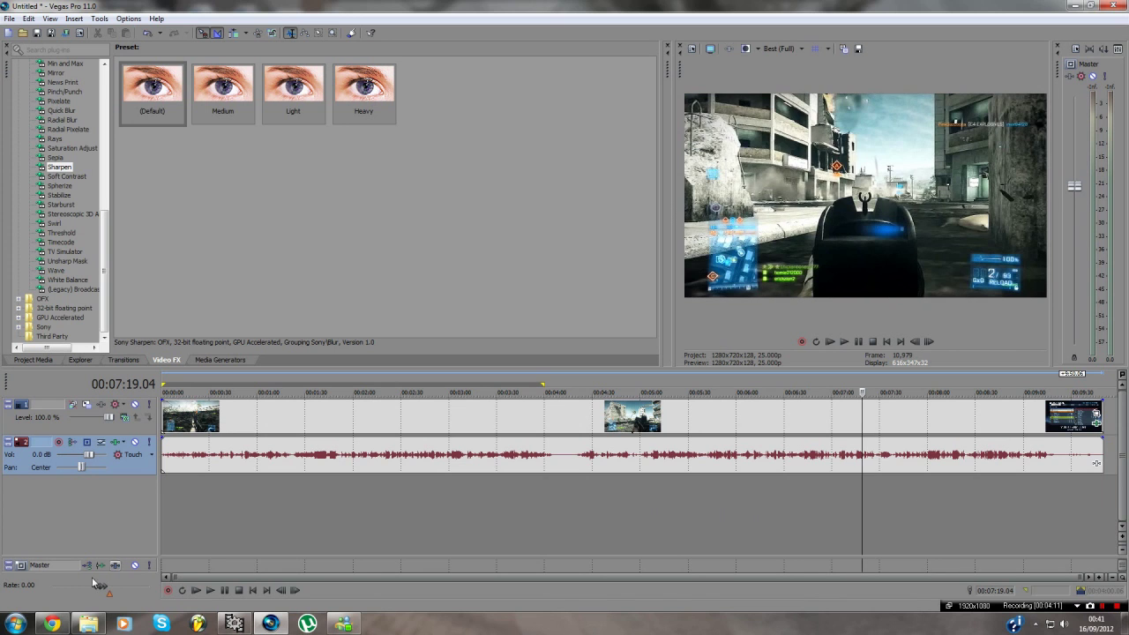
{"action": "left_click", "coordinate": [52, 623]}
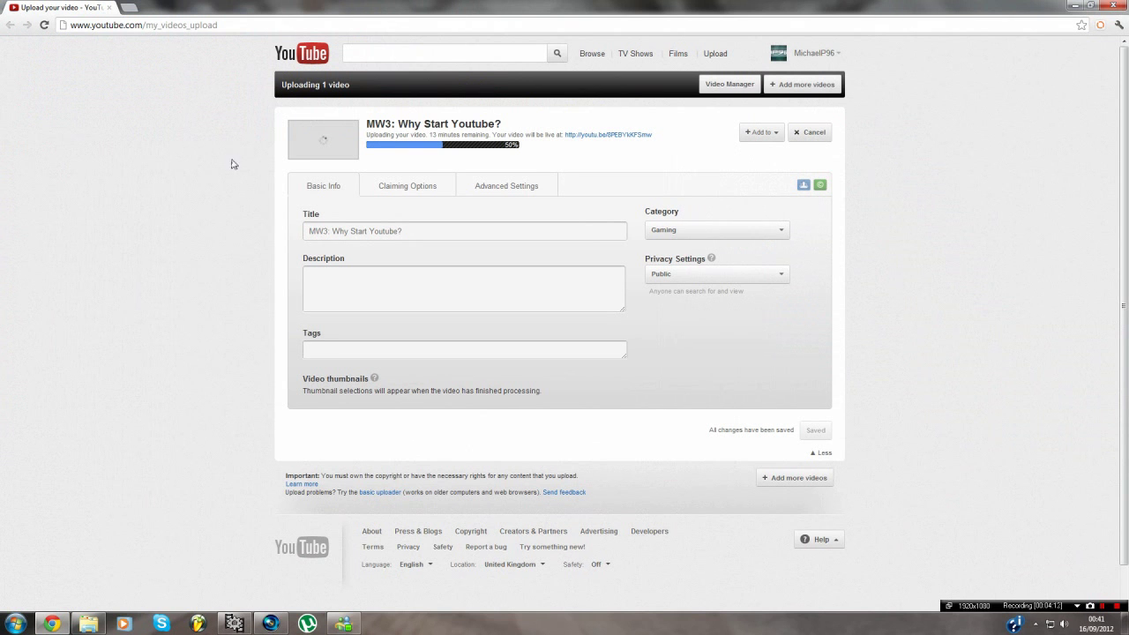
- Review the YouTube upload's video title and remaining-time message, then return to the Vegas Pro project
{"action": "left_click_drag", "start_coordinate": [367, 124], "coordinate": [617, 145]}
{"action": "left_click", "coordinate": [617, 145]}
{"action": "left_click_drag", "start_coordinate": [366, 134], "coordinate": [488, 134]}
{"action": "left_click", "coordinate": [489, 134]}
{"action": "left_click_drag", "start_coordinate": [366, 123], "coordinate": [501, 129]}
{"action": "left_click", "coordinate": [164, 228]}
{"action": "left_click", "coordinate": [271, 624]}
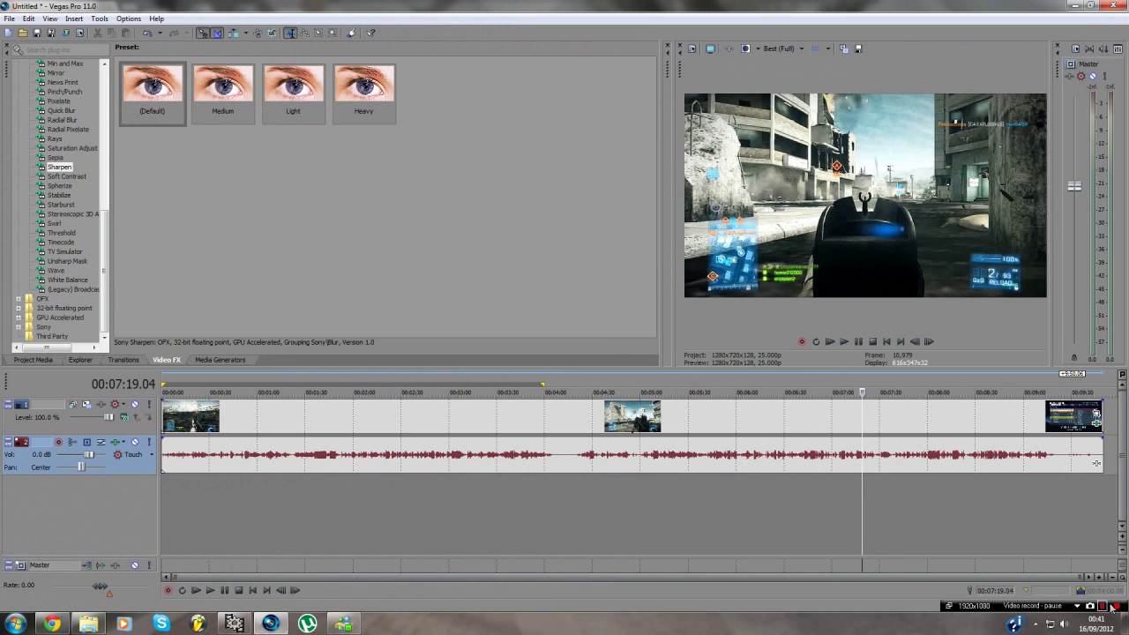